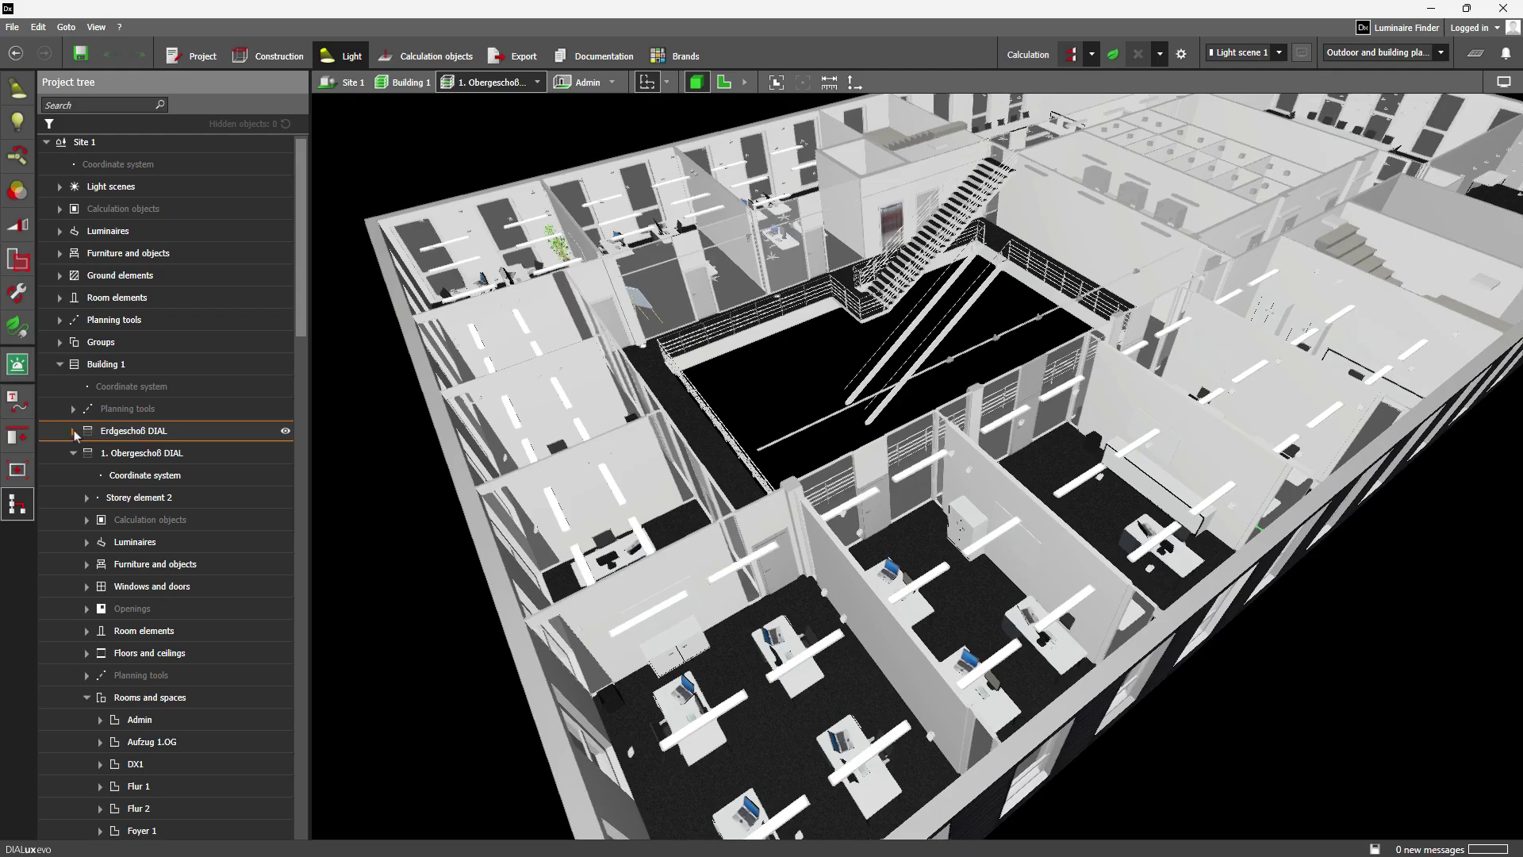
Hide the first-floor luminaires and the furniture and objects in the Project tree
click(285, 543)
click(285, 565)
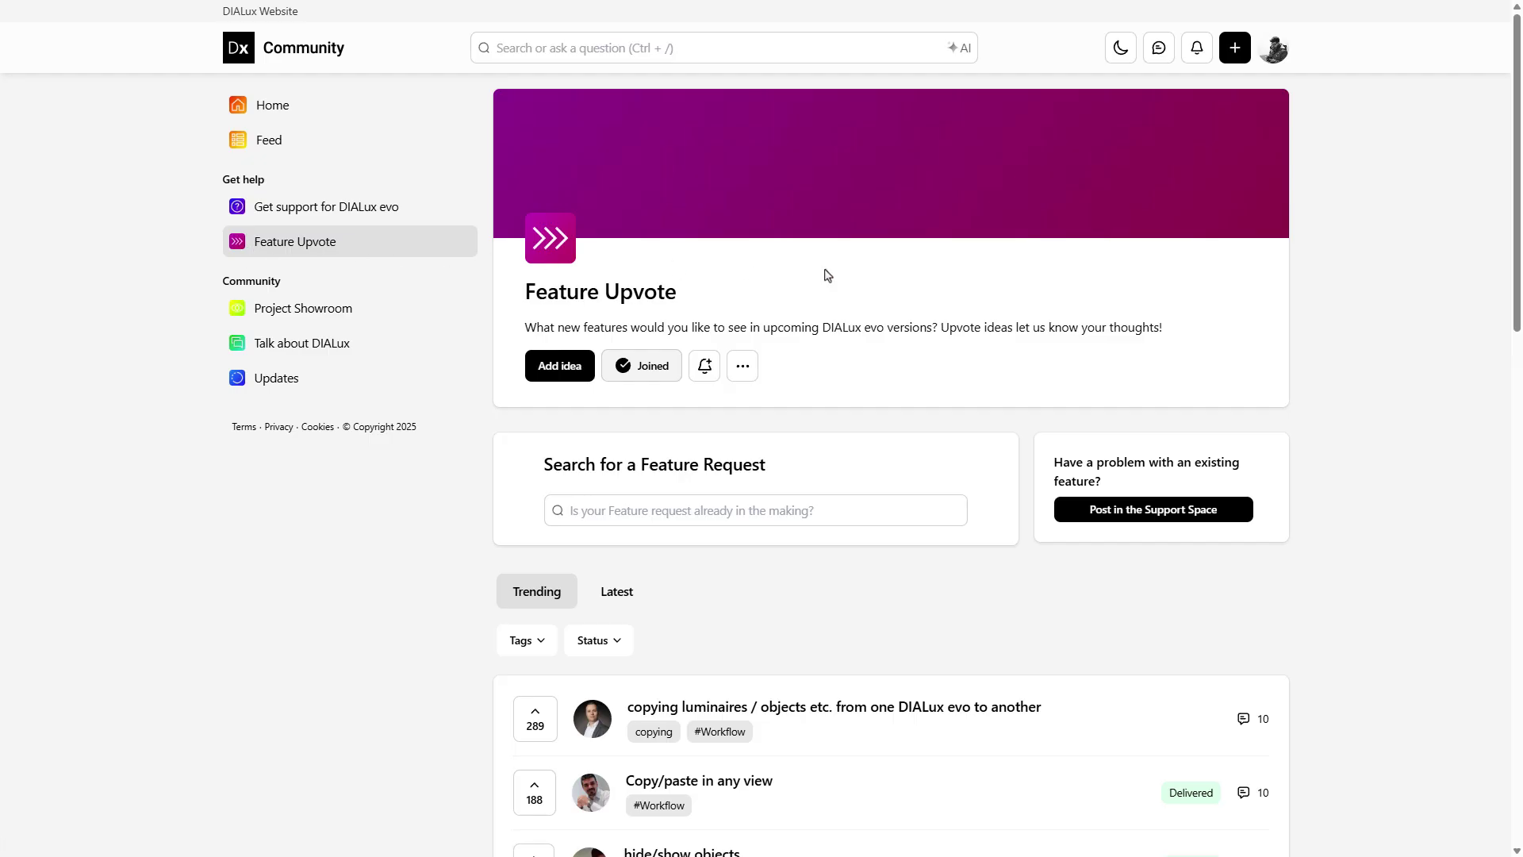
scroll(1516, 305, down, 3)
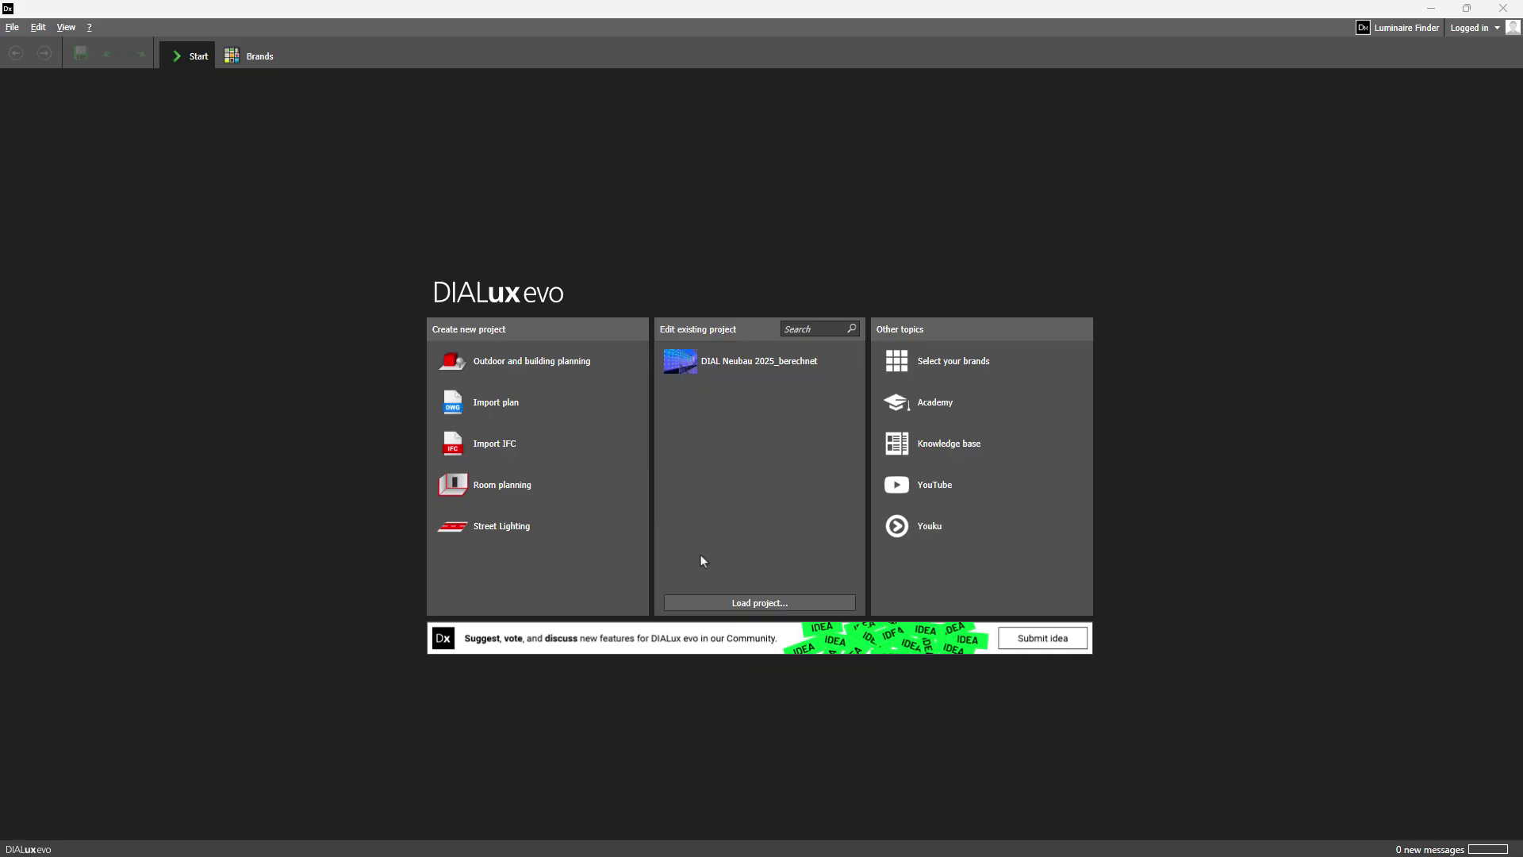
Open DIAL Neubau 2025_berechnet and view room Licht4 alone in 3D rendering
click(783, 372)
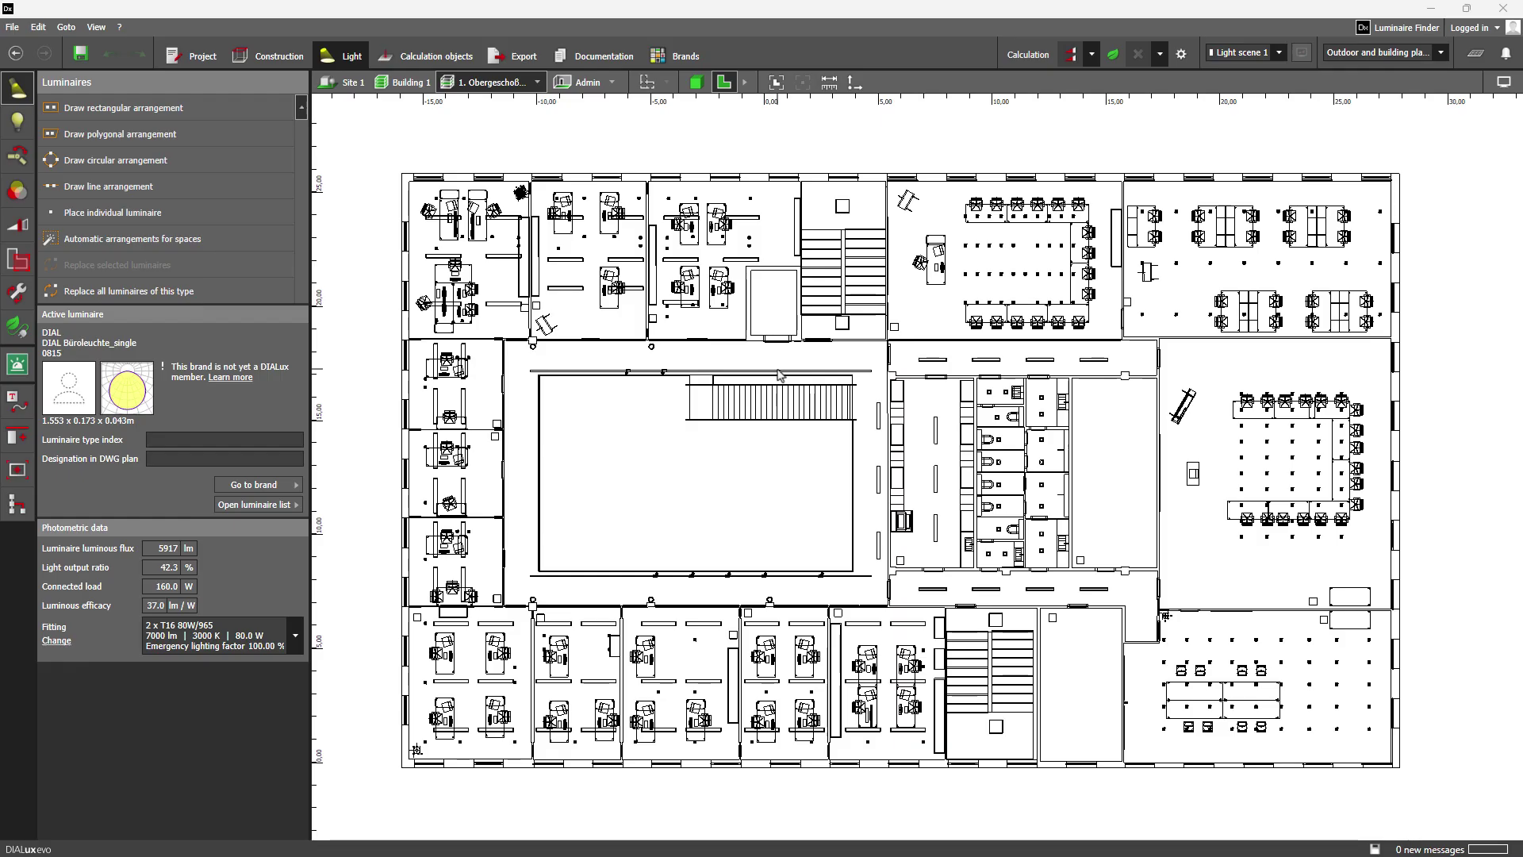
click(697, 86)
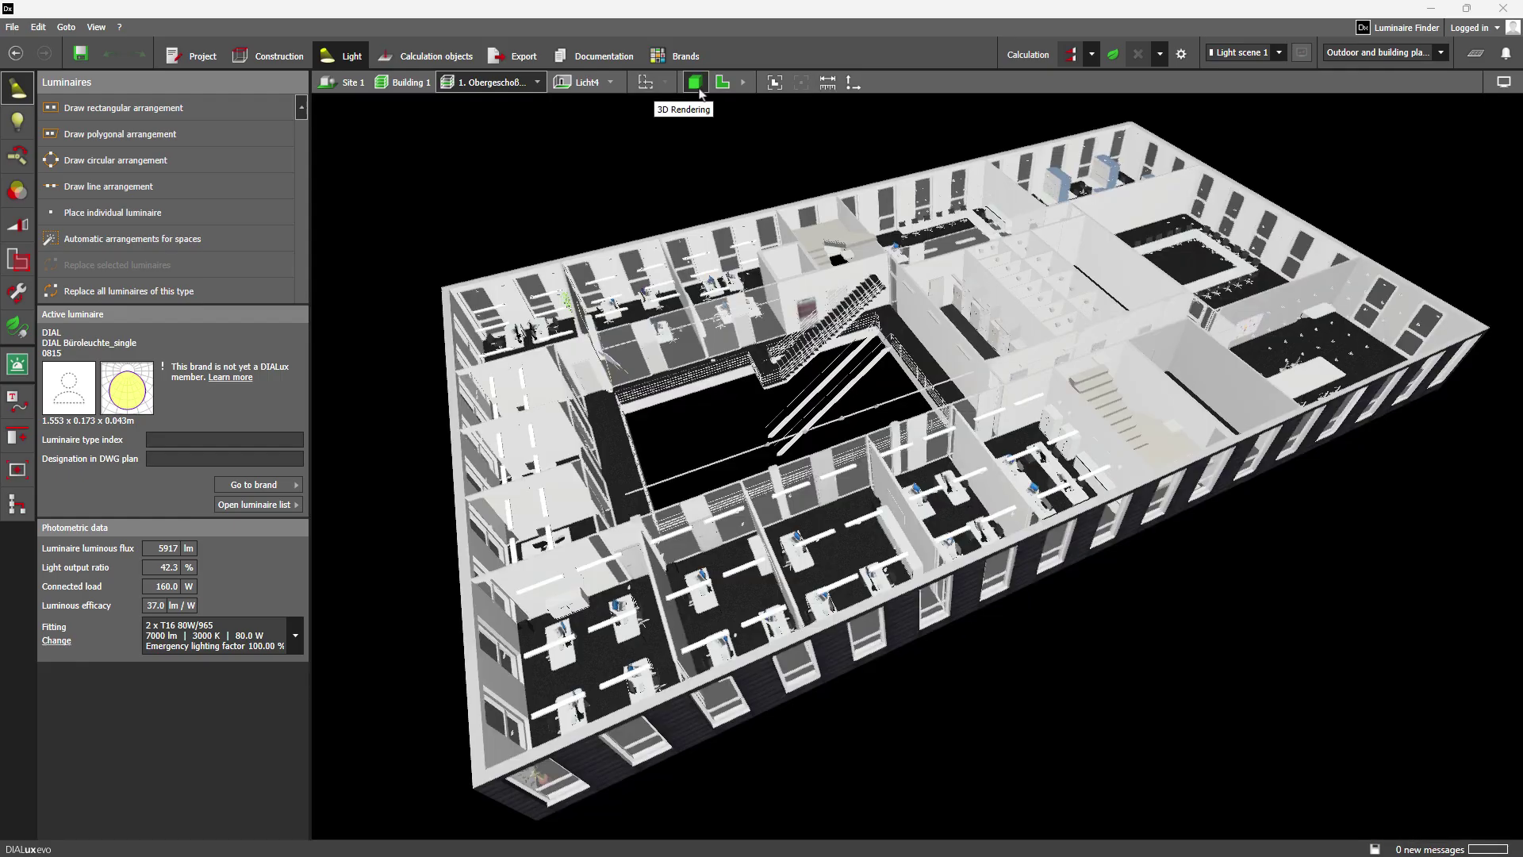
click(585, 82)
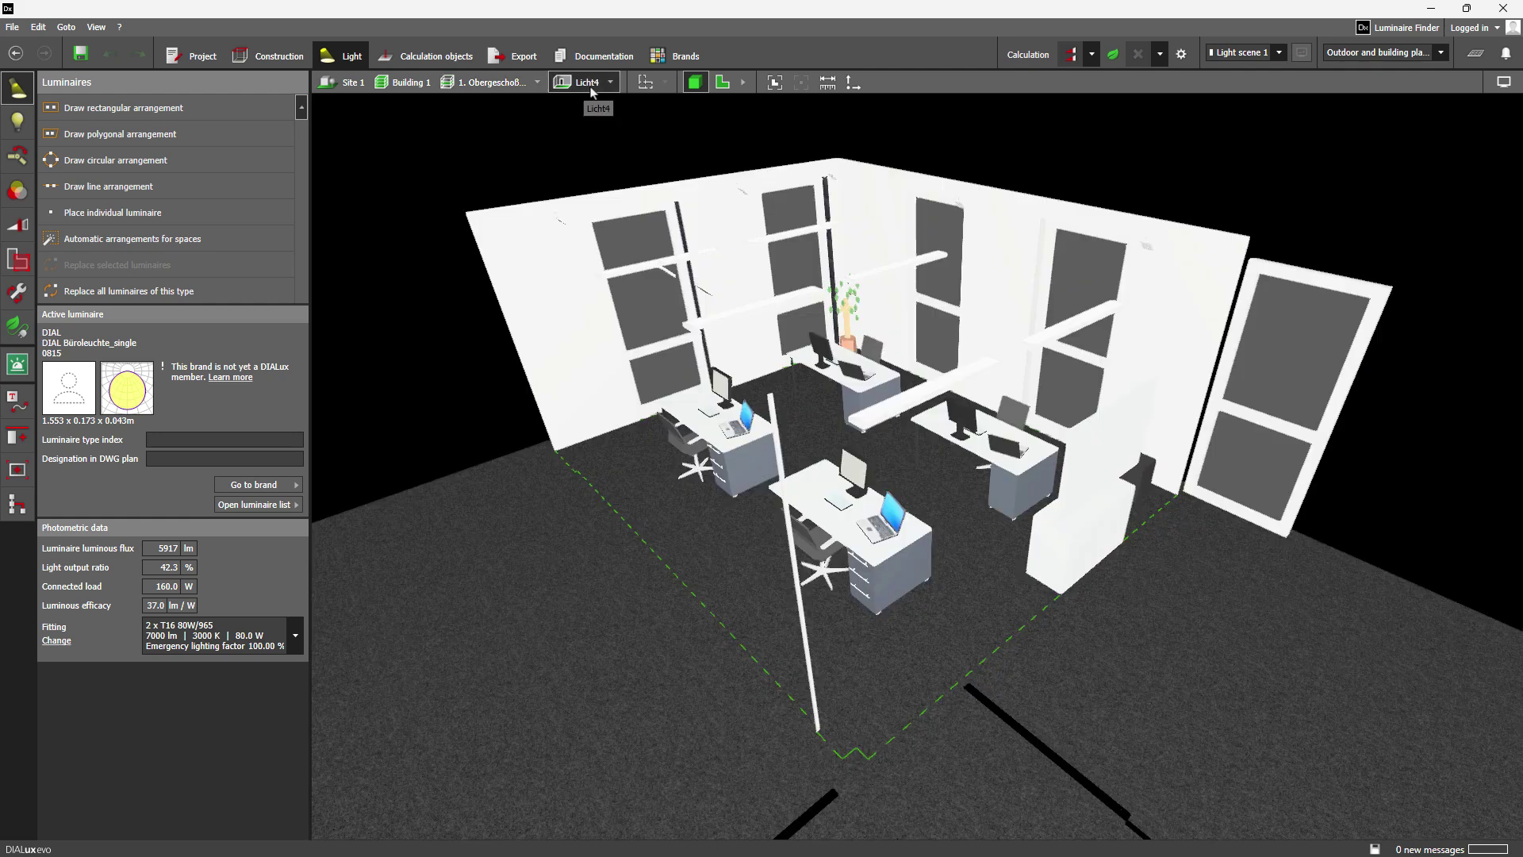
click(10, 505)
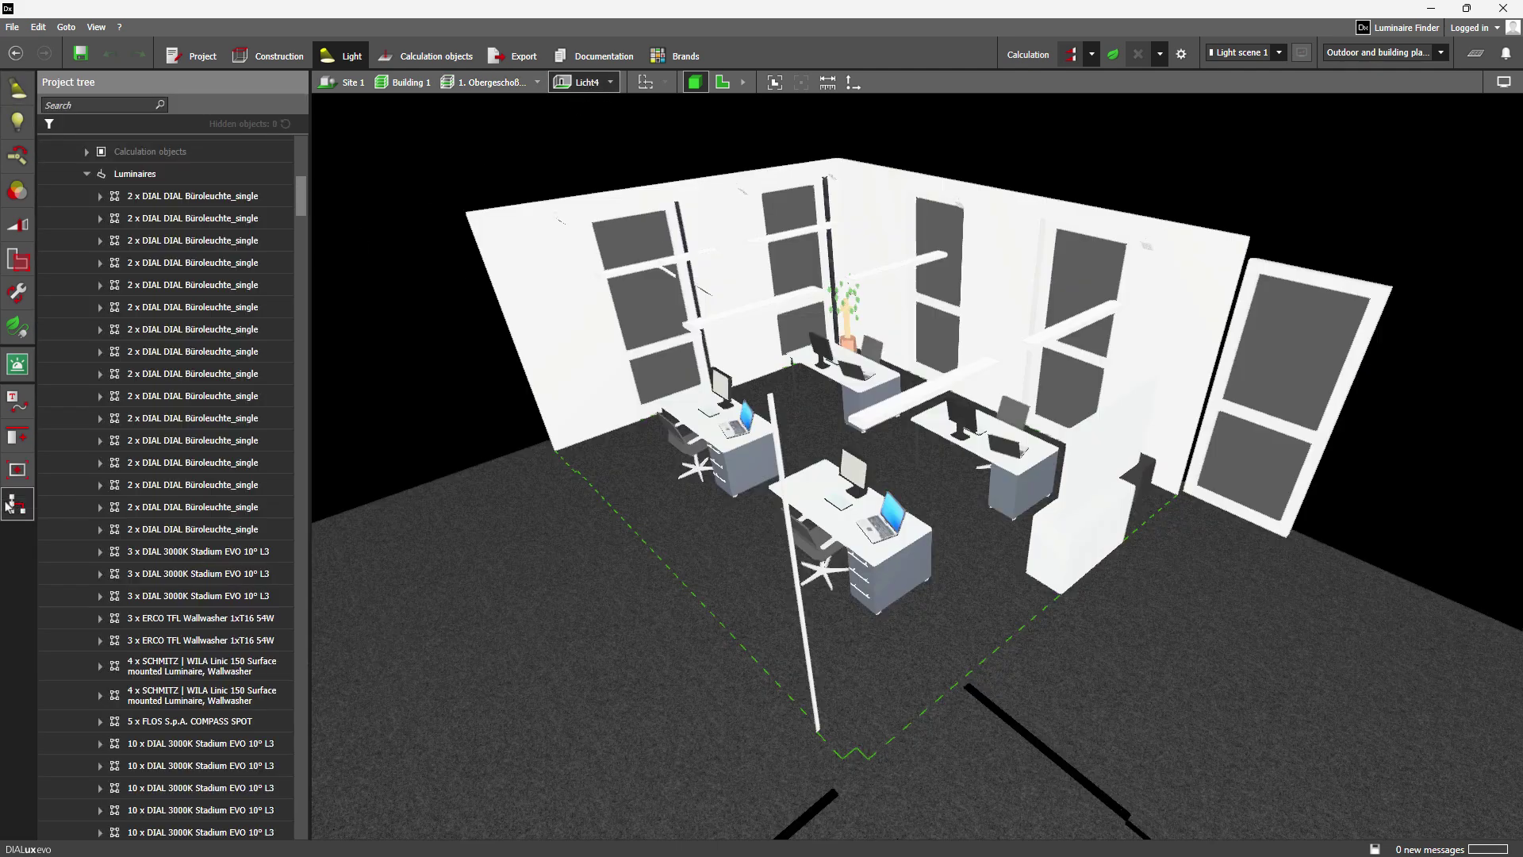
click(899, 403)
click(899, 402)
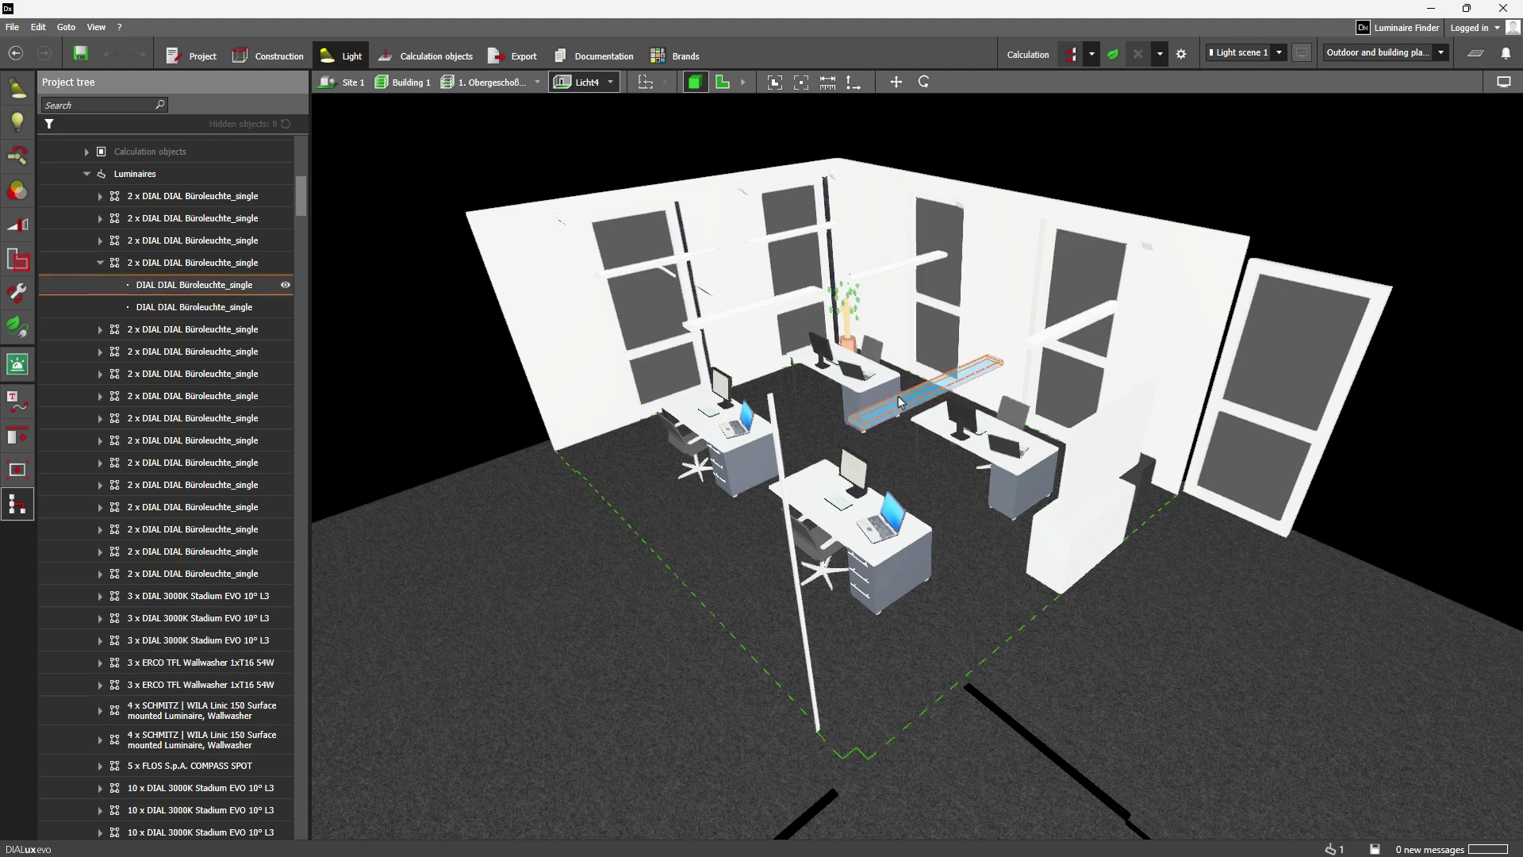
right_click(900, 401)
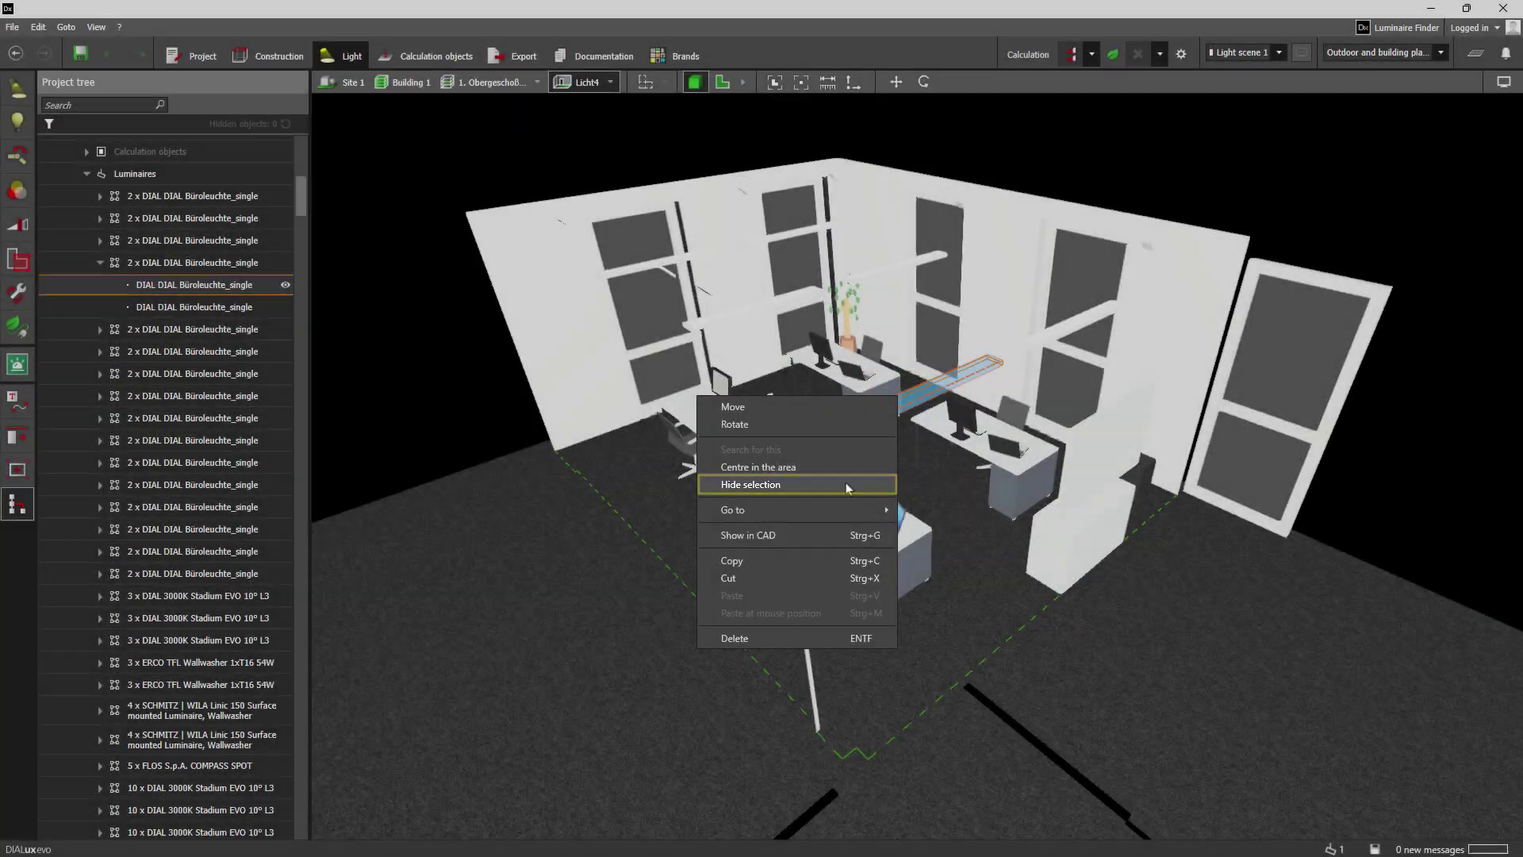
click(847, 486)
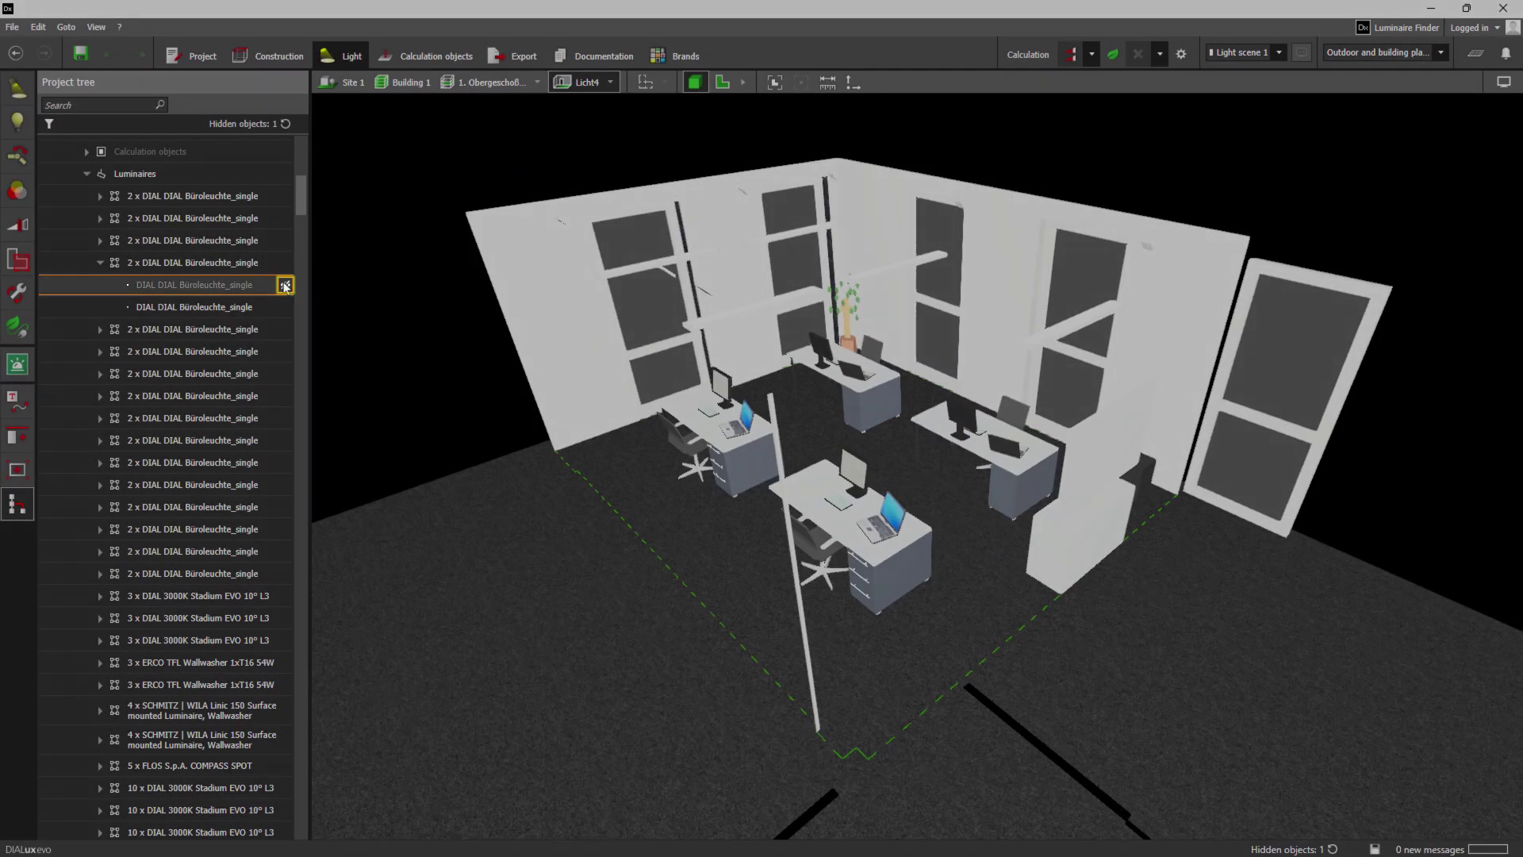
click(285, 285)
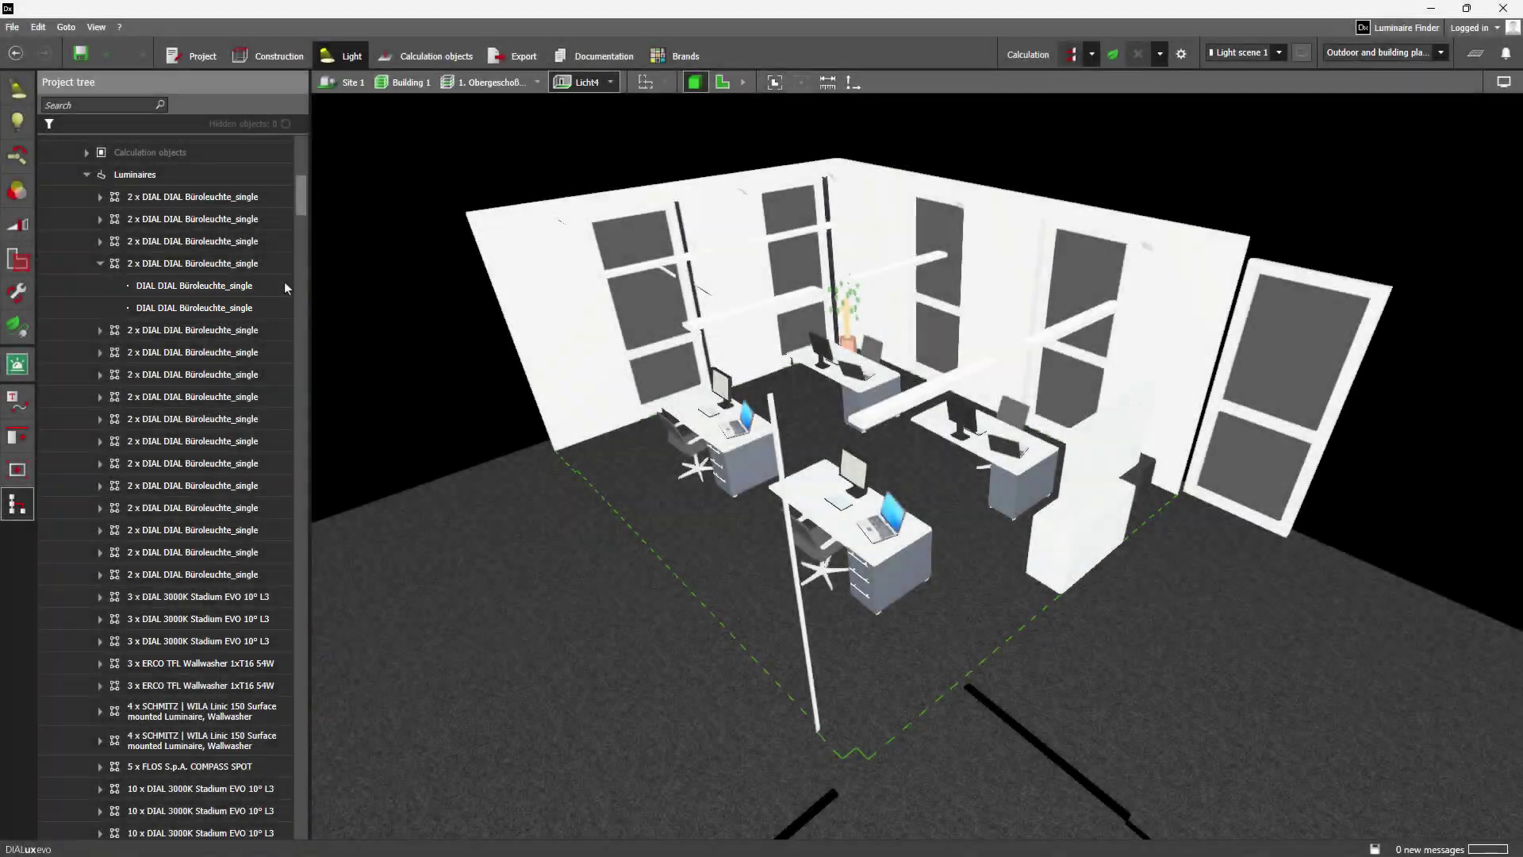
click(899, 408)
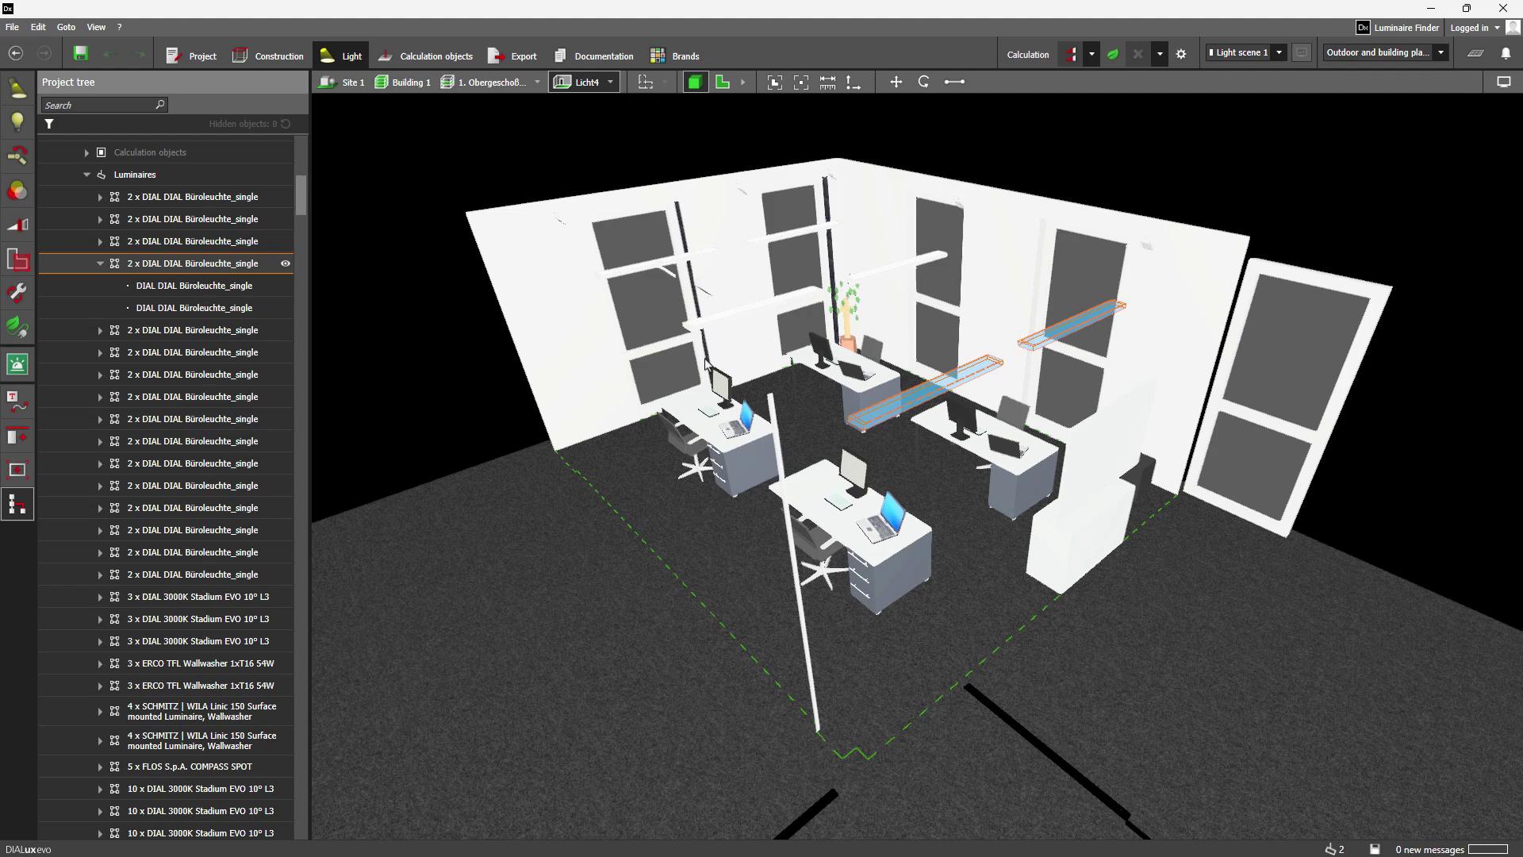
click(285, 265)
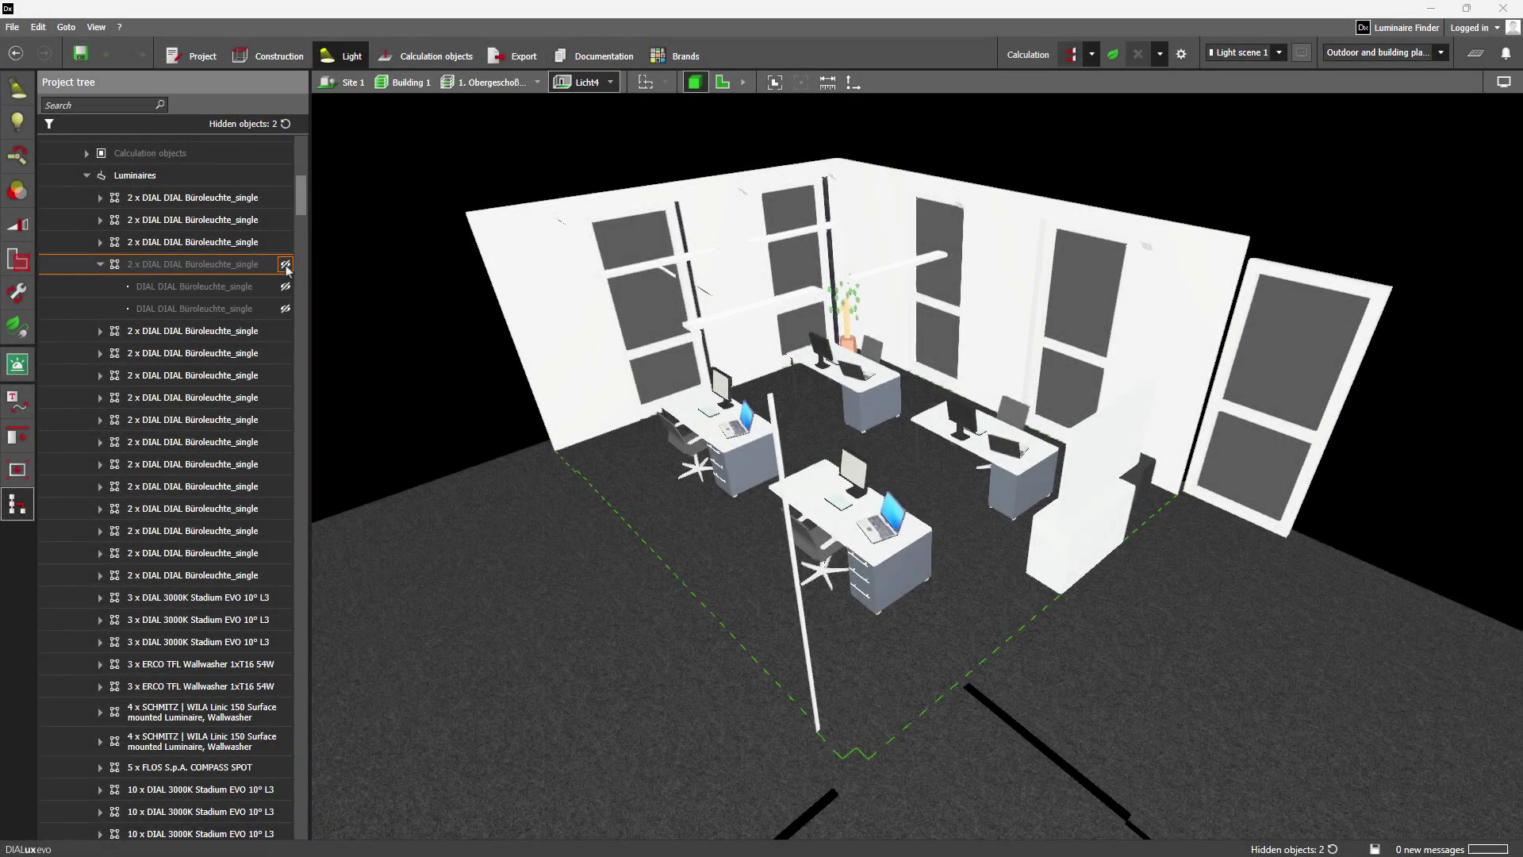
click(263, 129)
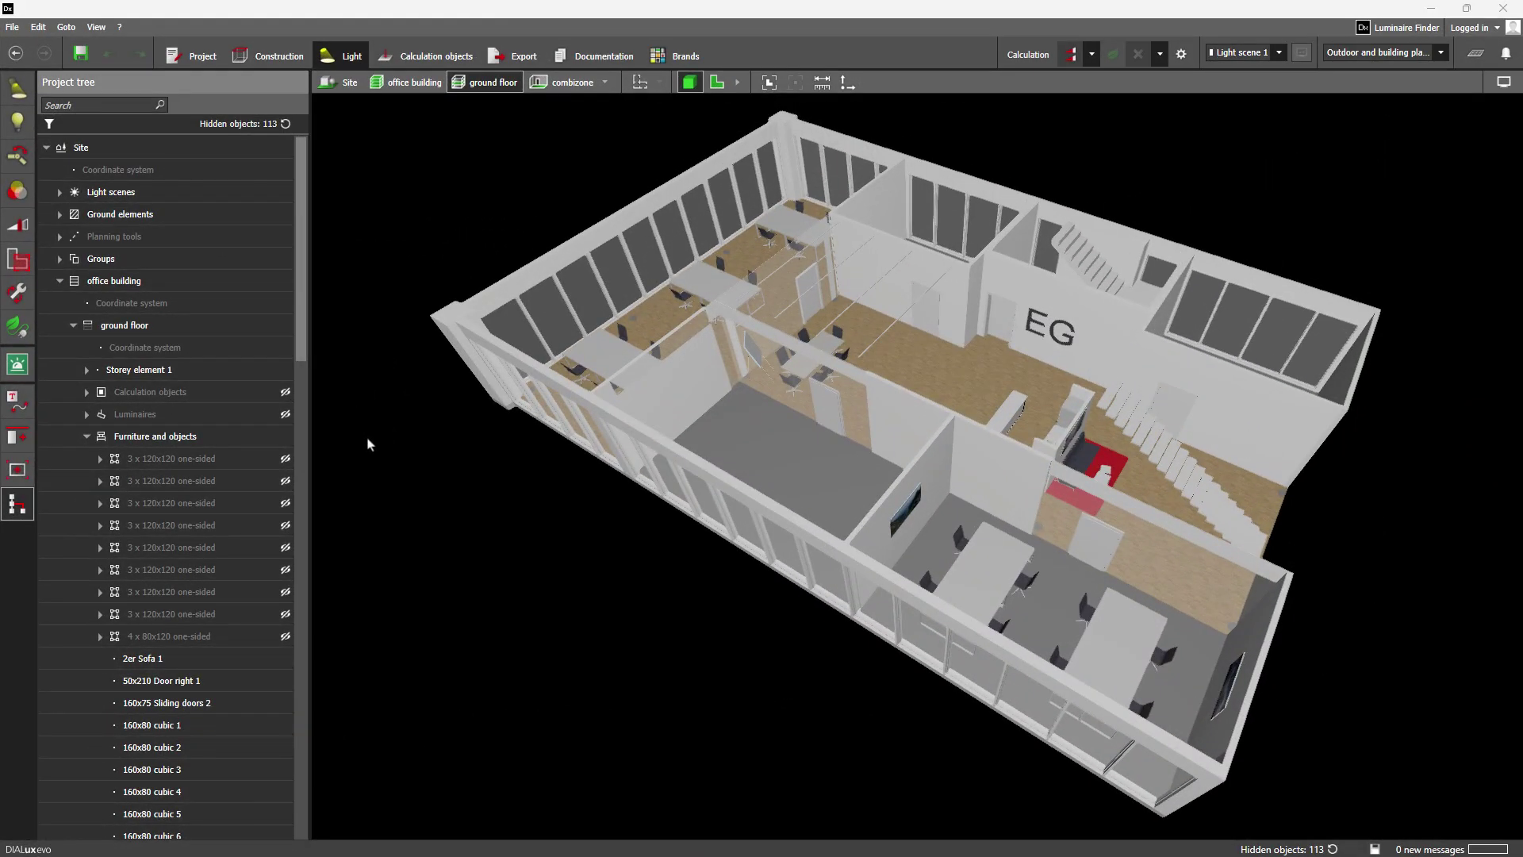
Select the nine one-sided furniture groups and make them visible with Show selection
click(248, 466)
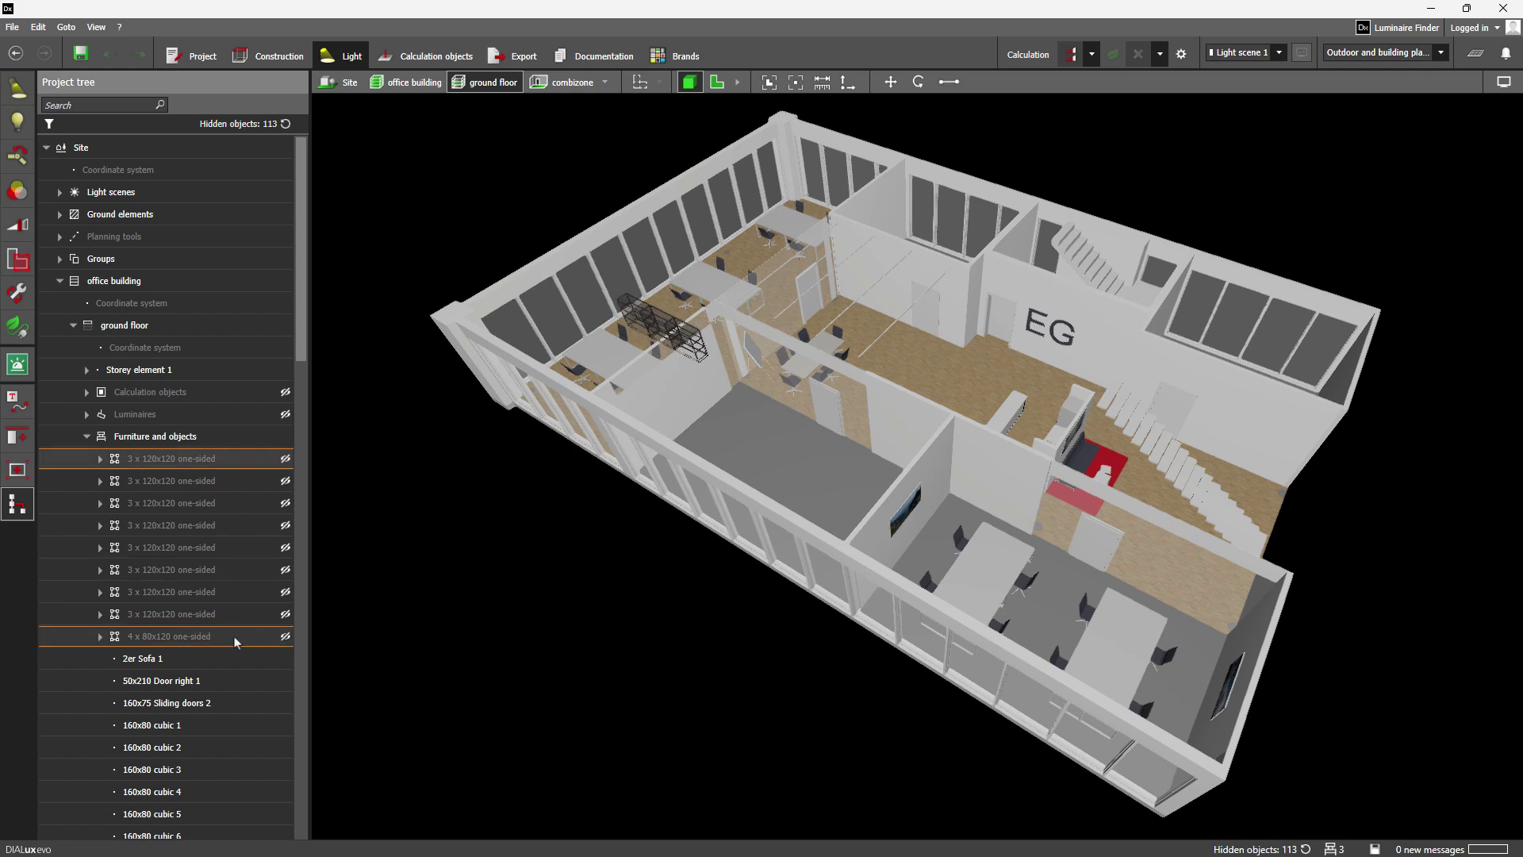
shift+click(232, 637)
right_click(232, 637)
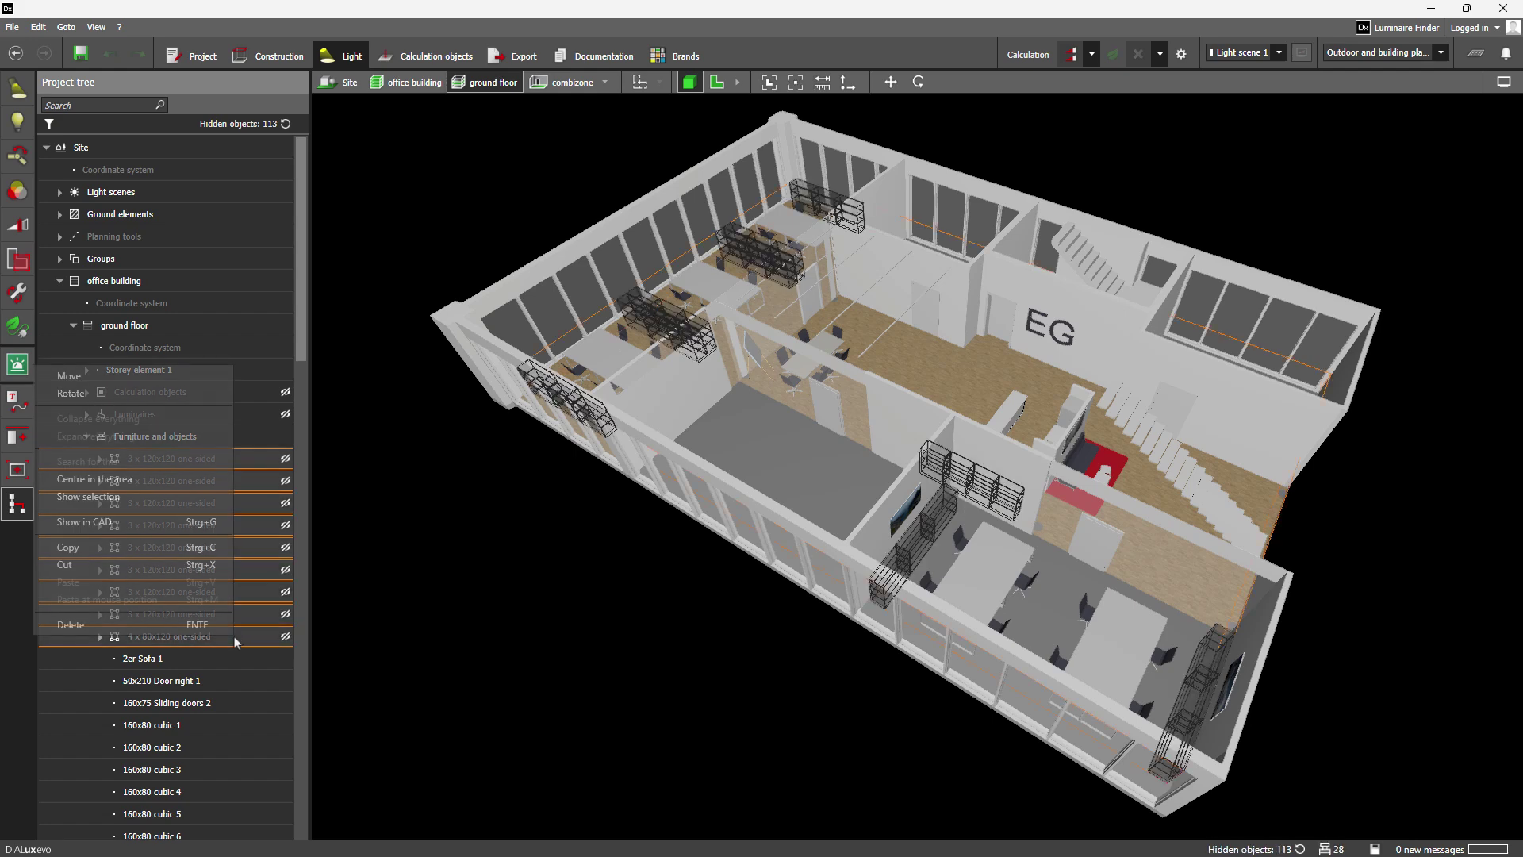
click(145, 500)
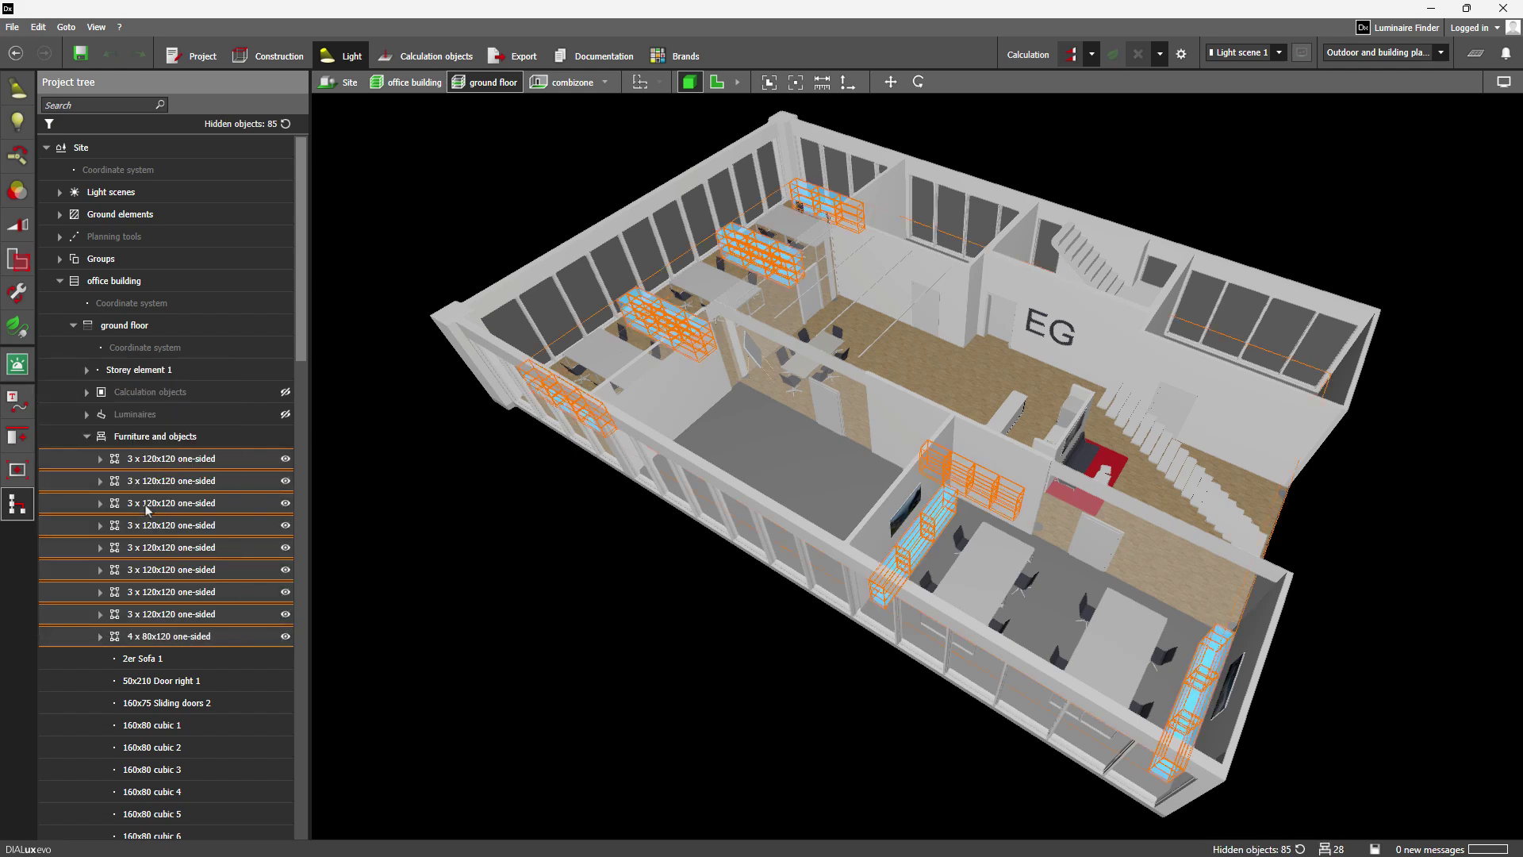
click(392, 550)
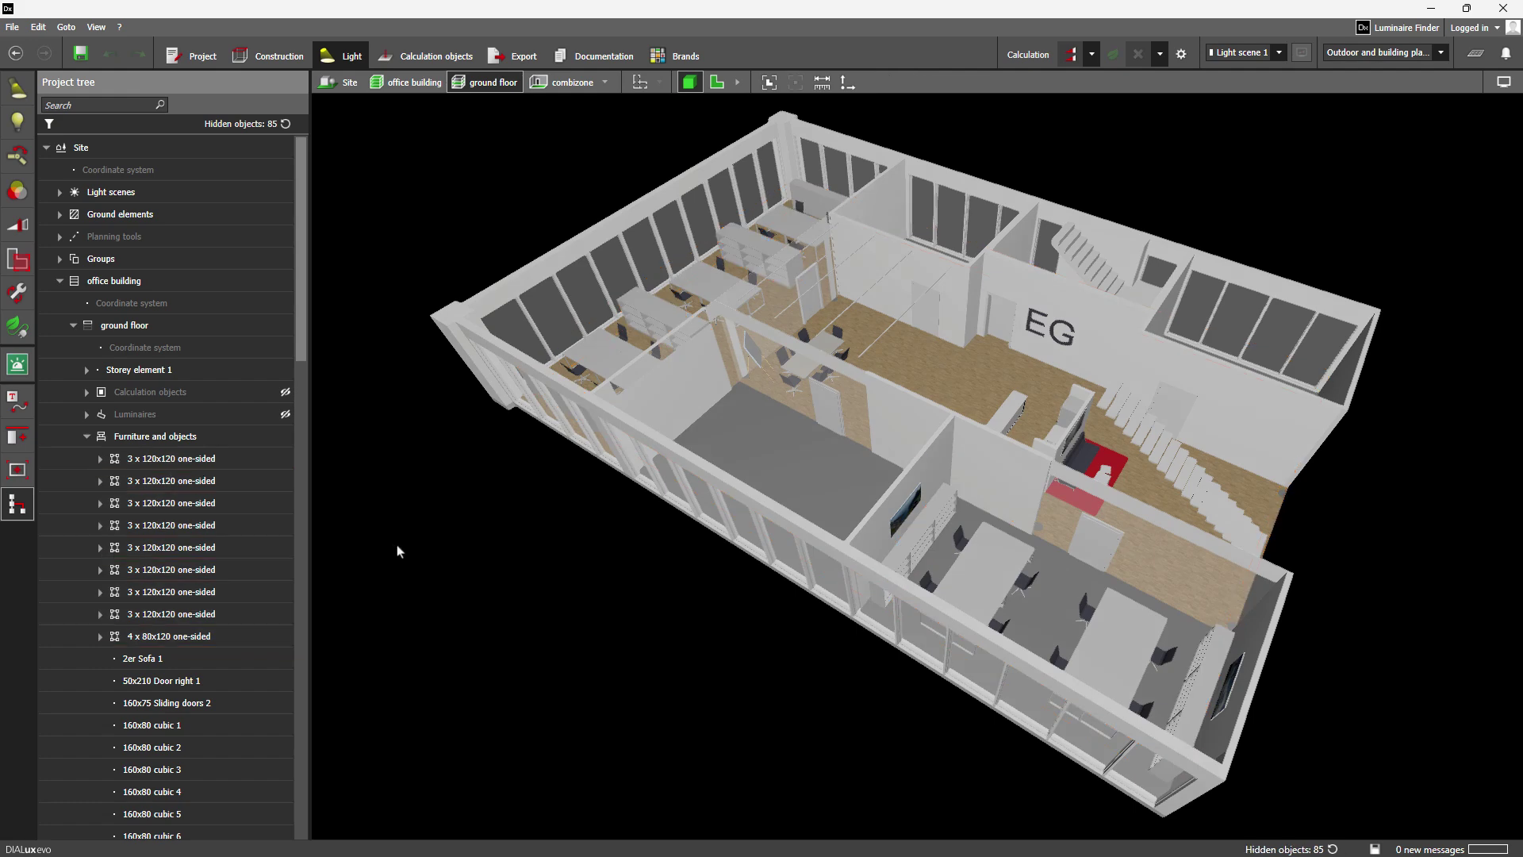
Filter the object list to hidden objects and select the 6 x Molto Luce group
click(49, 124)
click(95, 106)
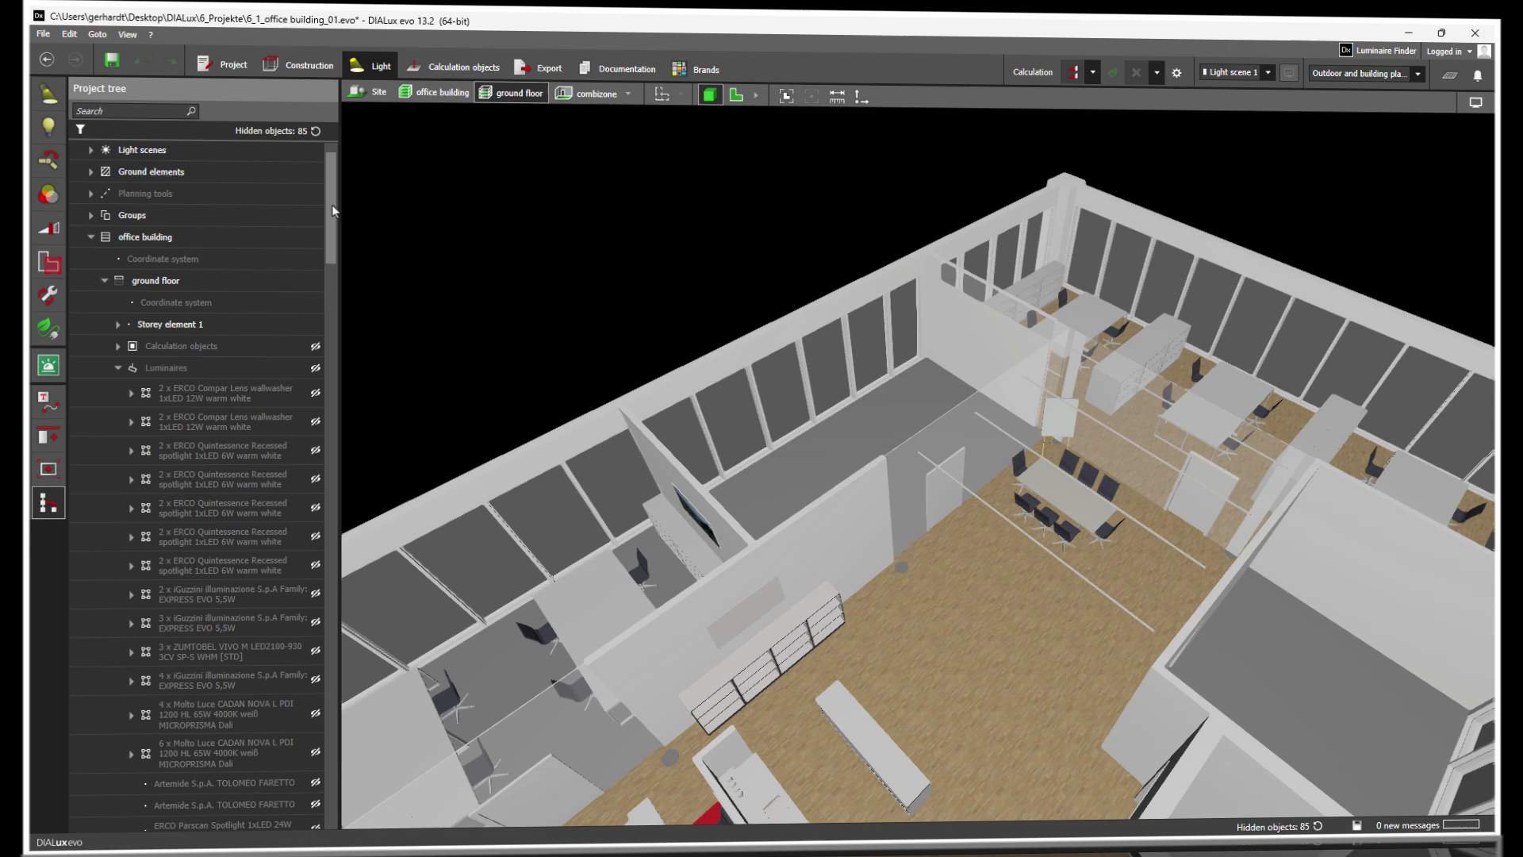
scroll(310, 274, down, 3)
scroll(310, 274, down, 3)
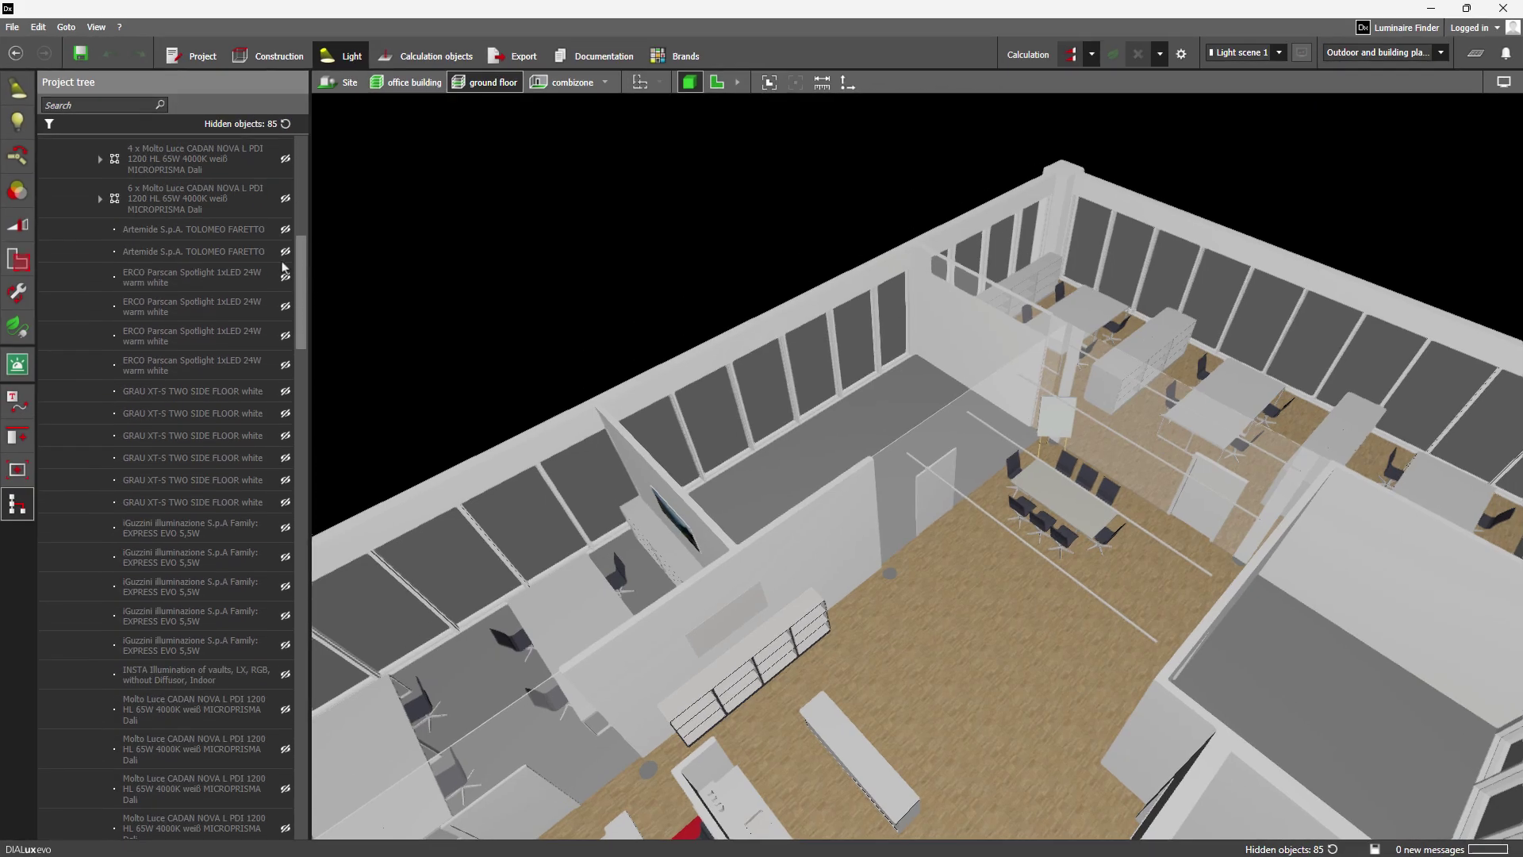
click(218, 206)
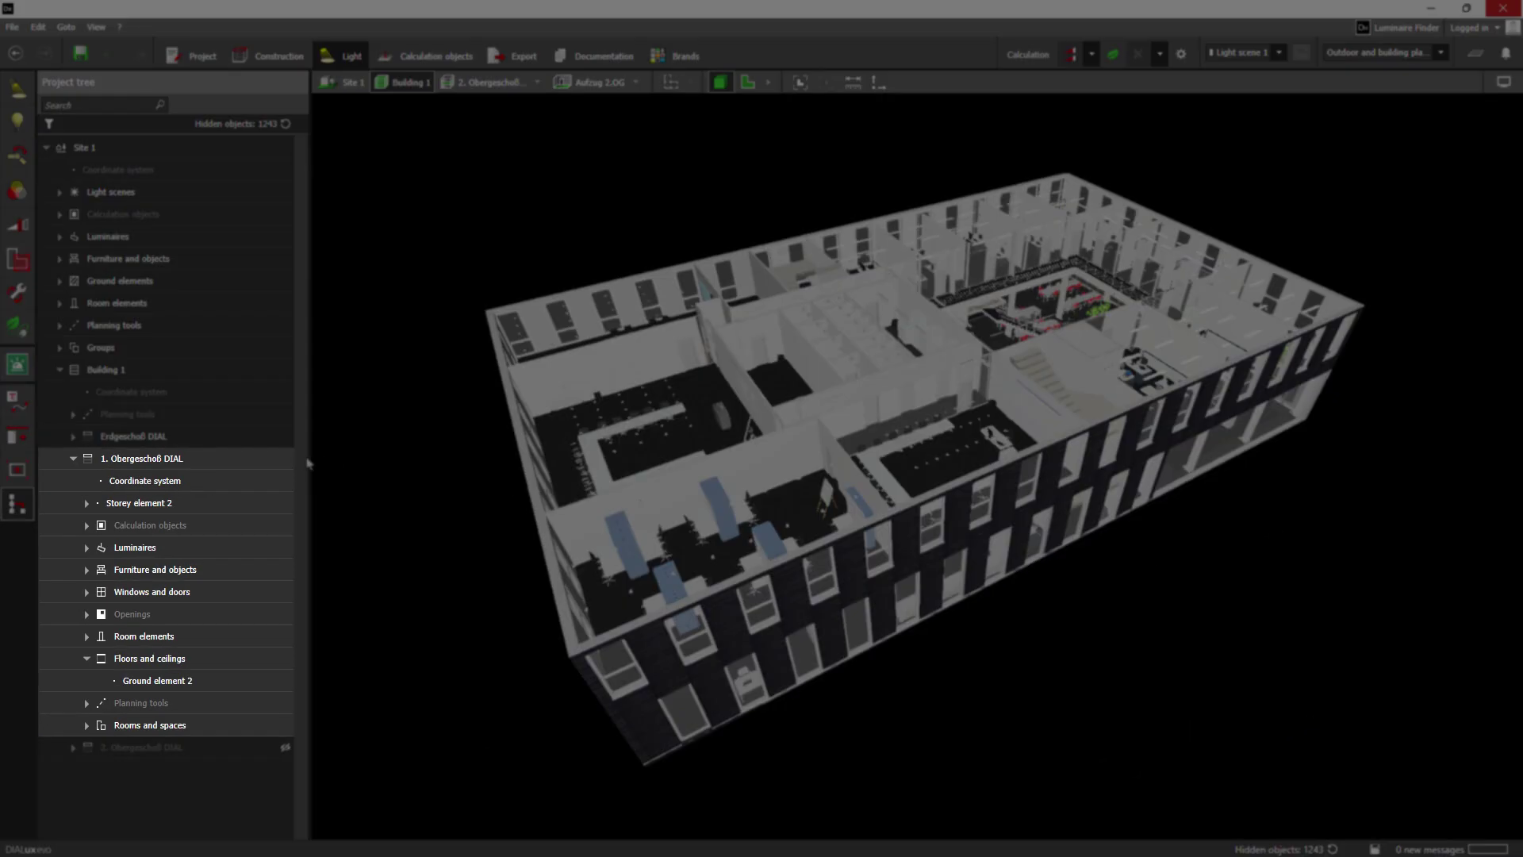
Hide the 1. Obergeschoß DIAL storey and expand Erdgeschoß DIAL to list its contents
click(285, 459)
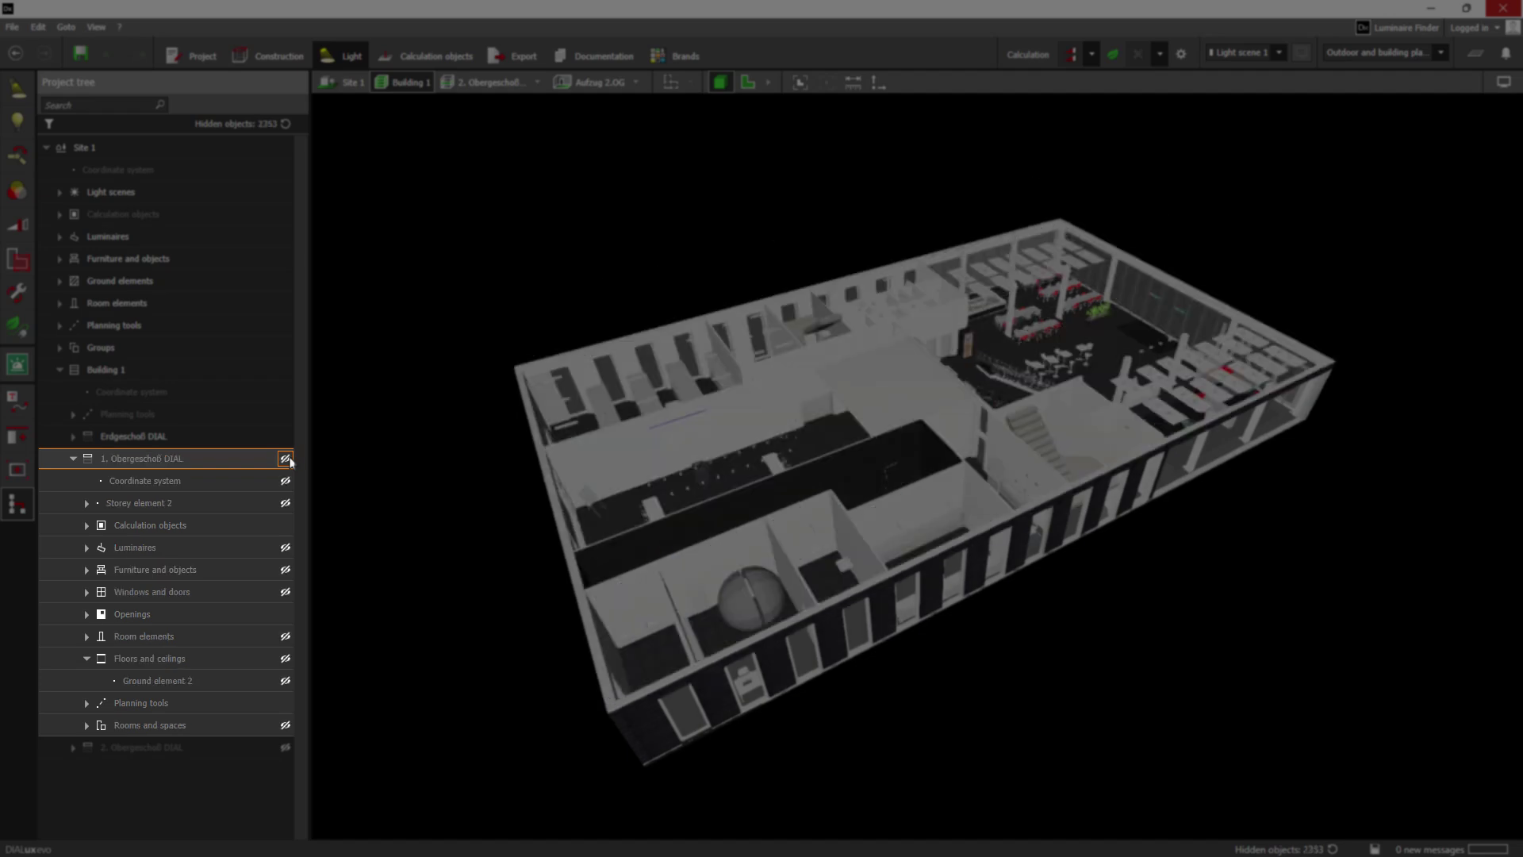
click(286, 459)
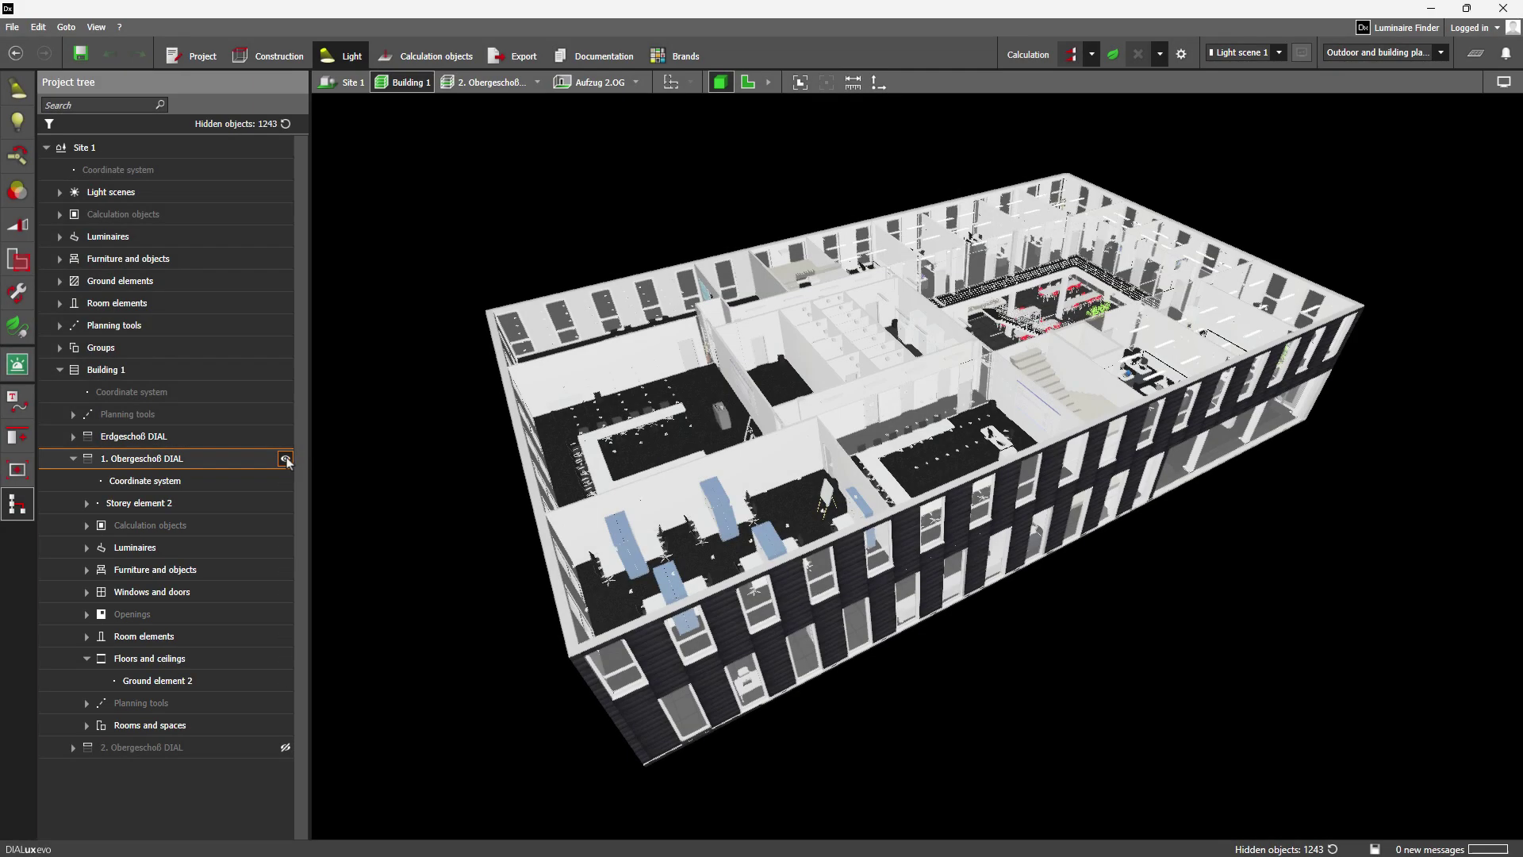
click(286, 460)
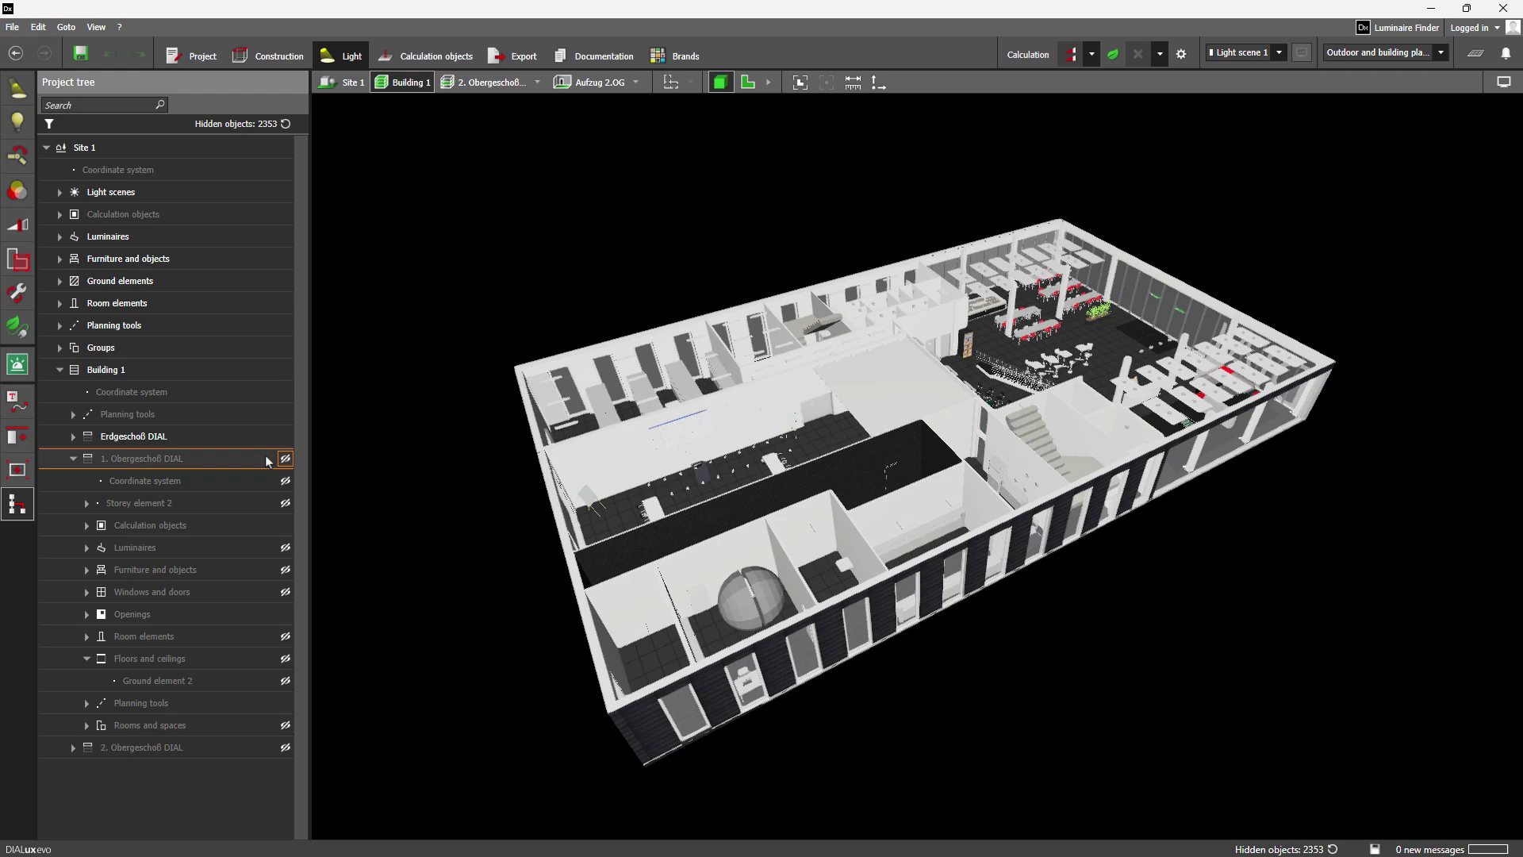
click(78, 441)
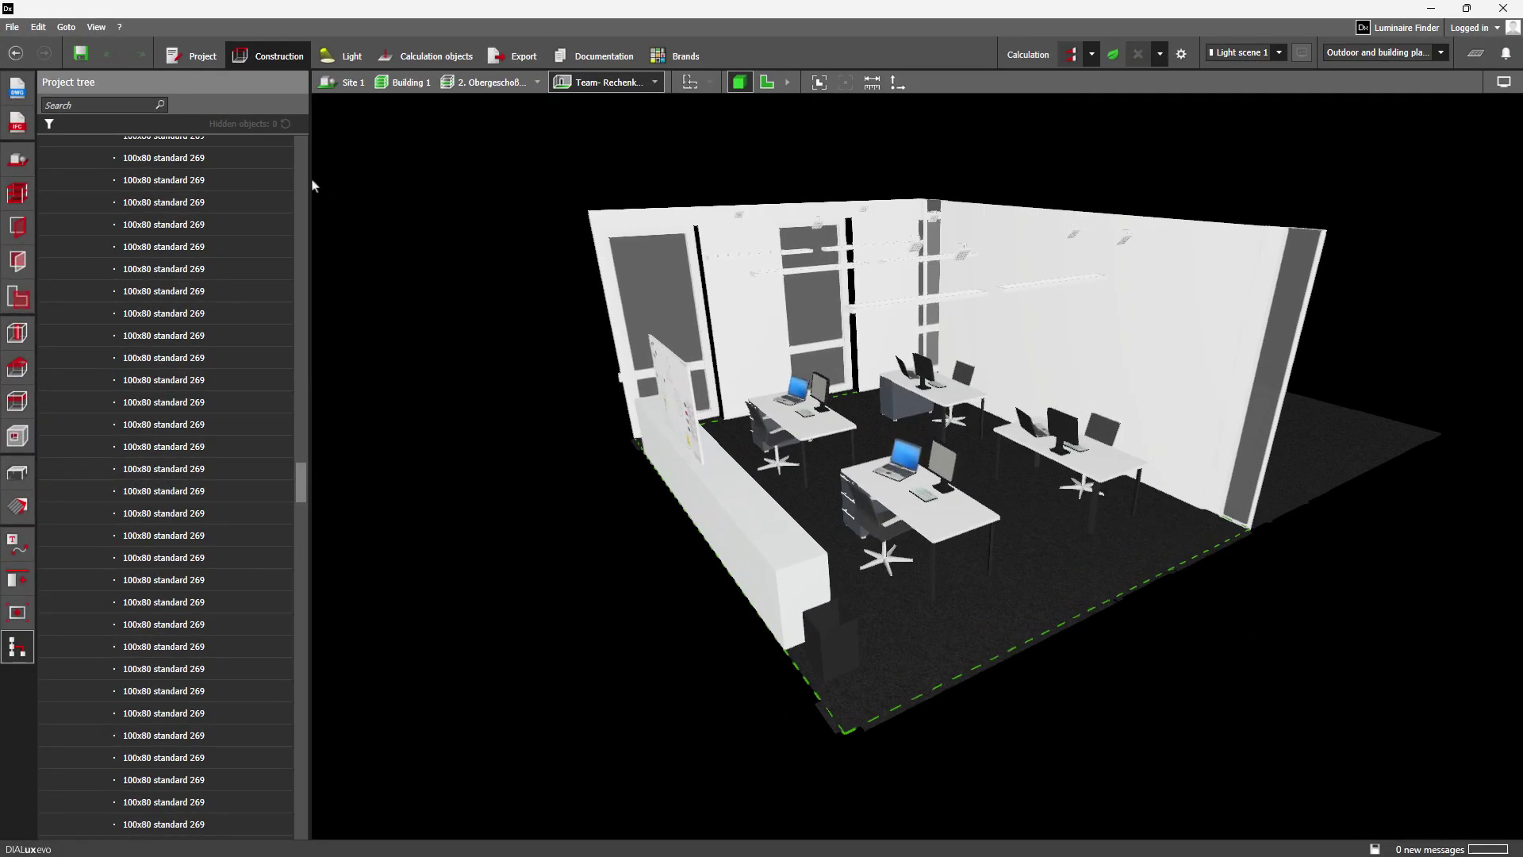
Select three 100x80 standard 269 desk rows in the Project tree
click(260, 180)
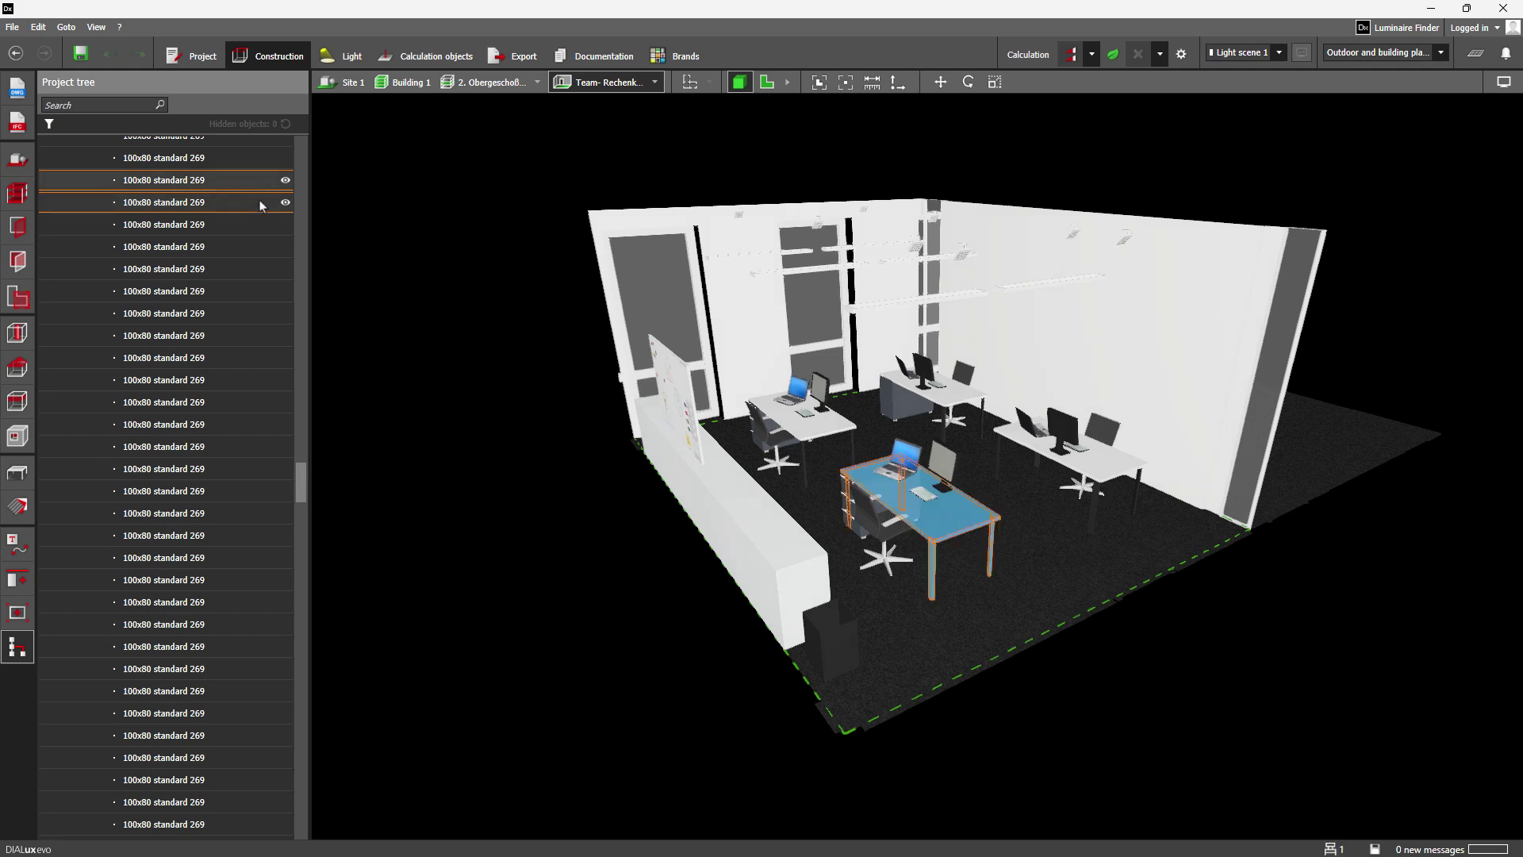
ctrl+click(255, 269)
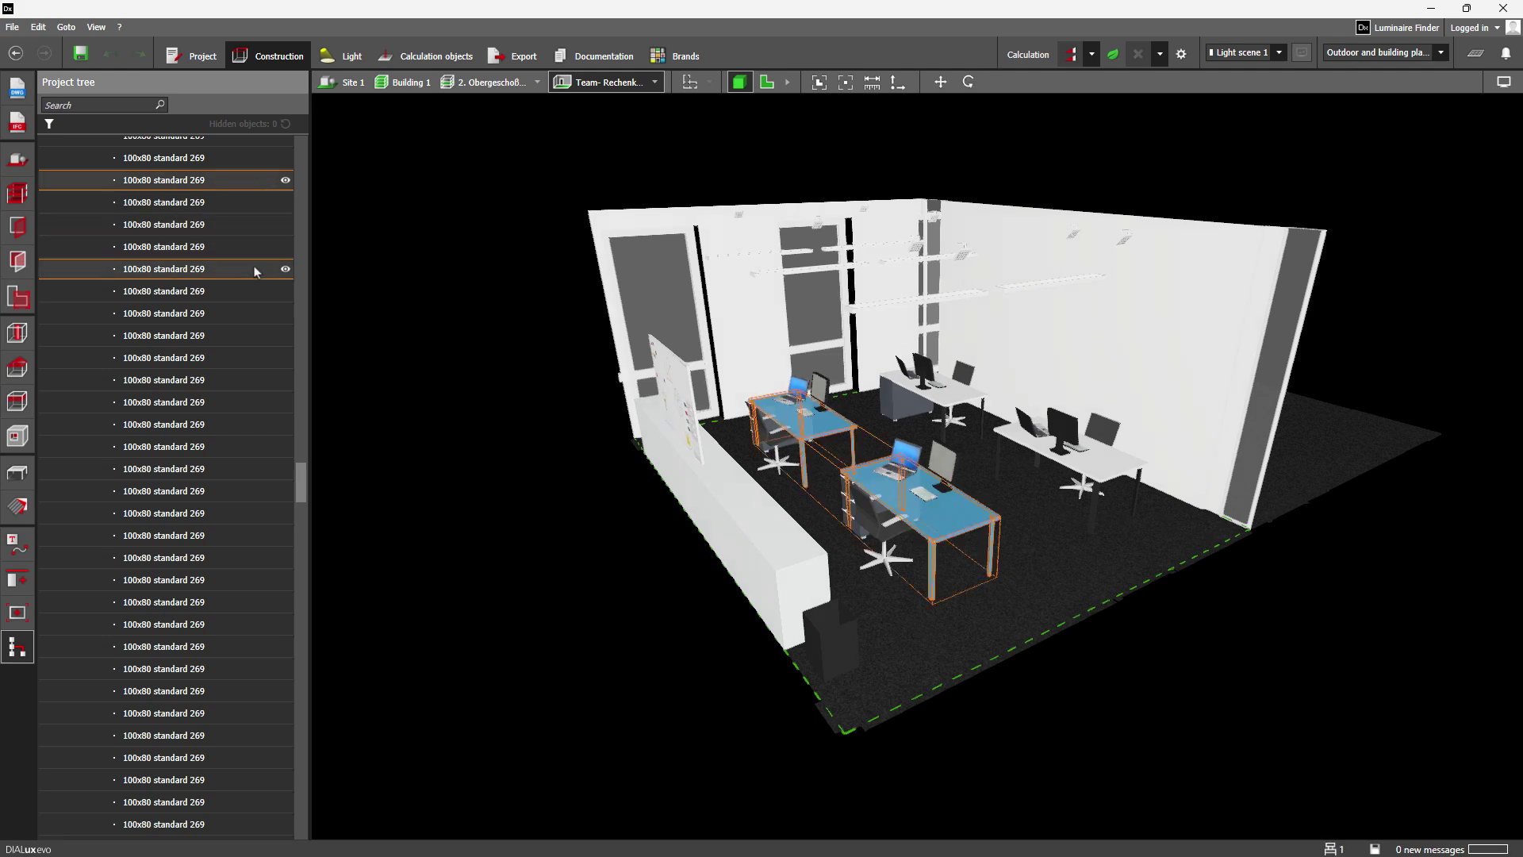
ctrl+click(255, 203)
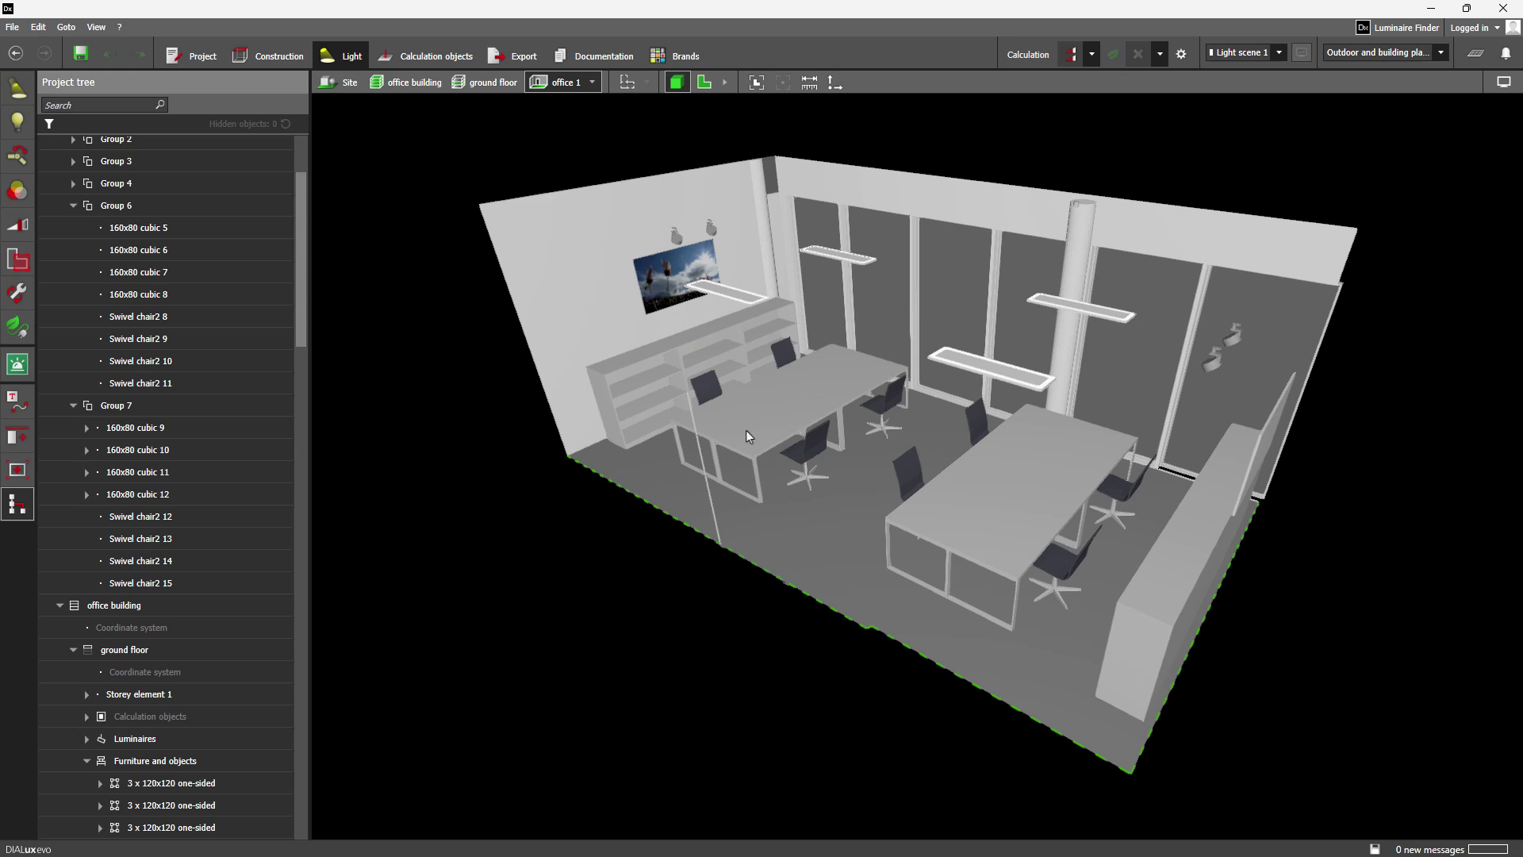
Hide the two desk-and-chair groups, 16 objects, in office 1
click(746, 430)
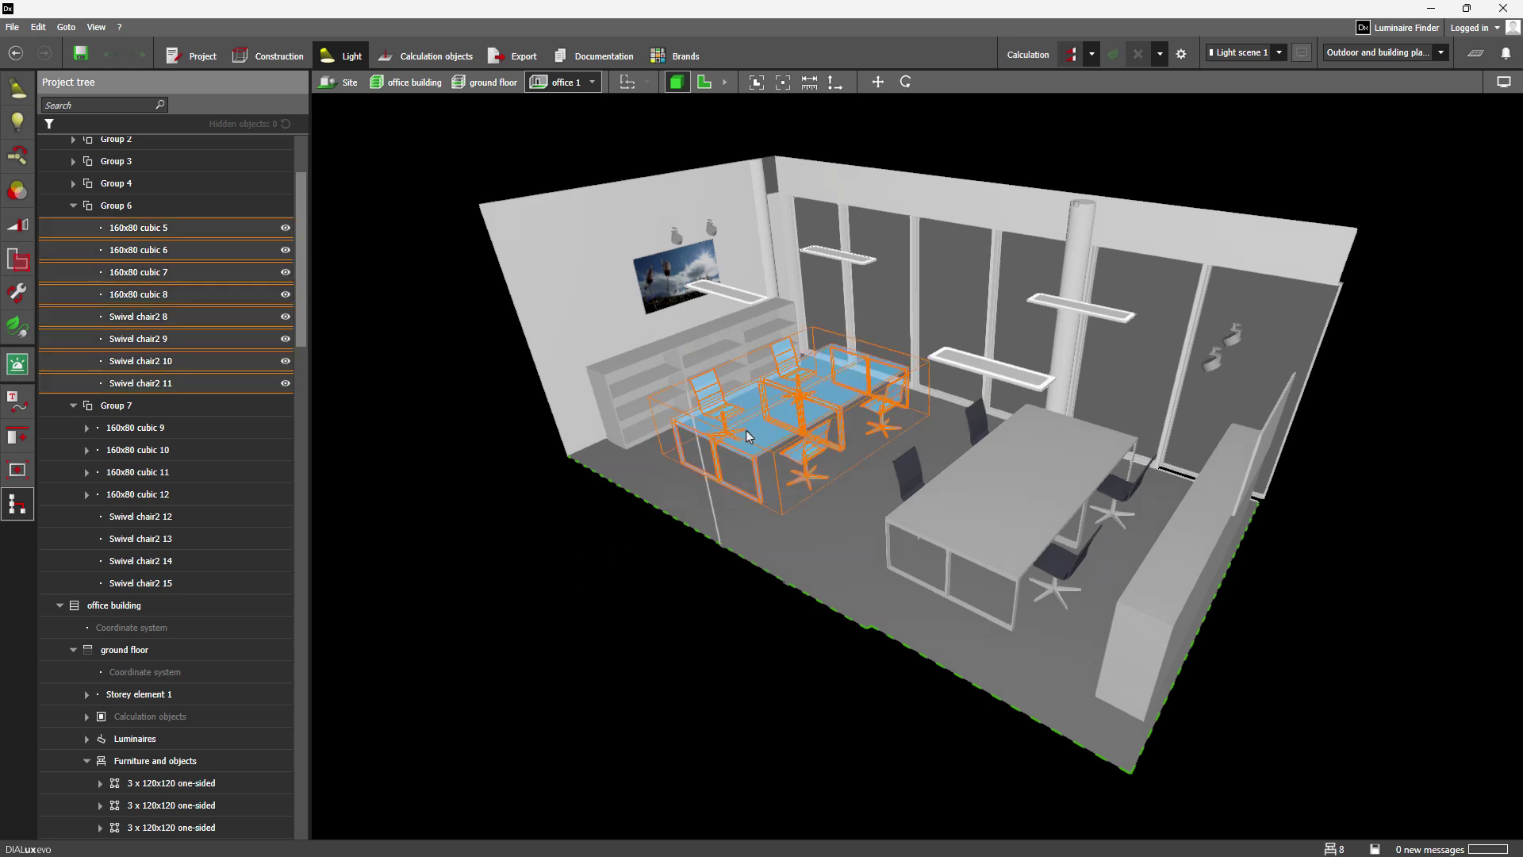
ctrl+click(1001, 511)
right_click(1001, 510)
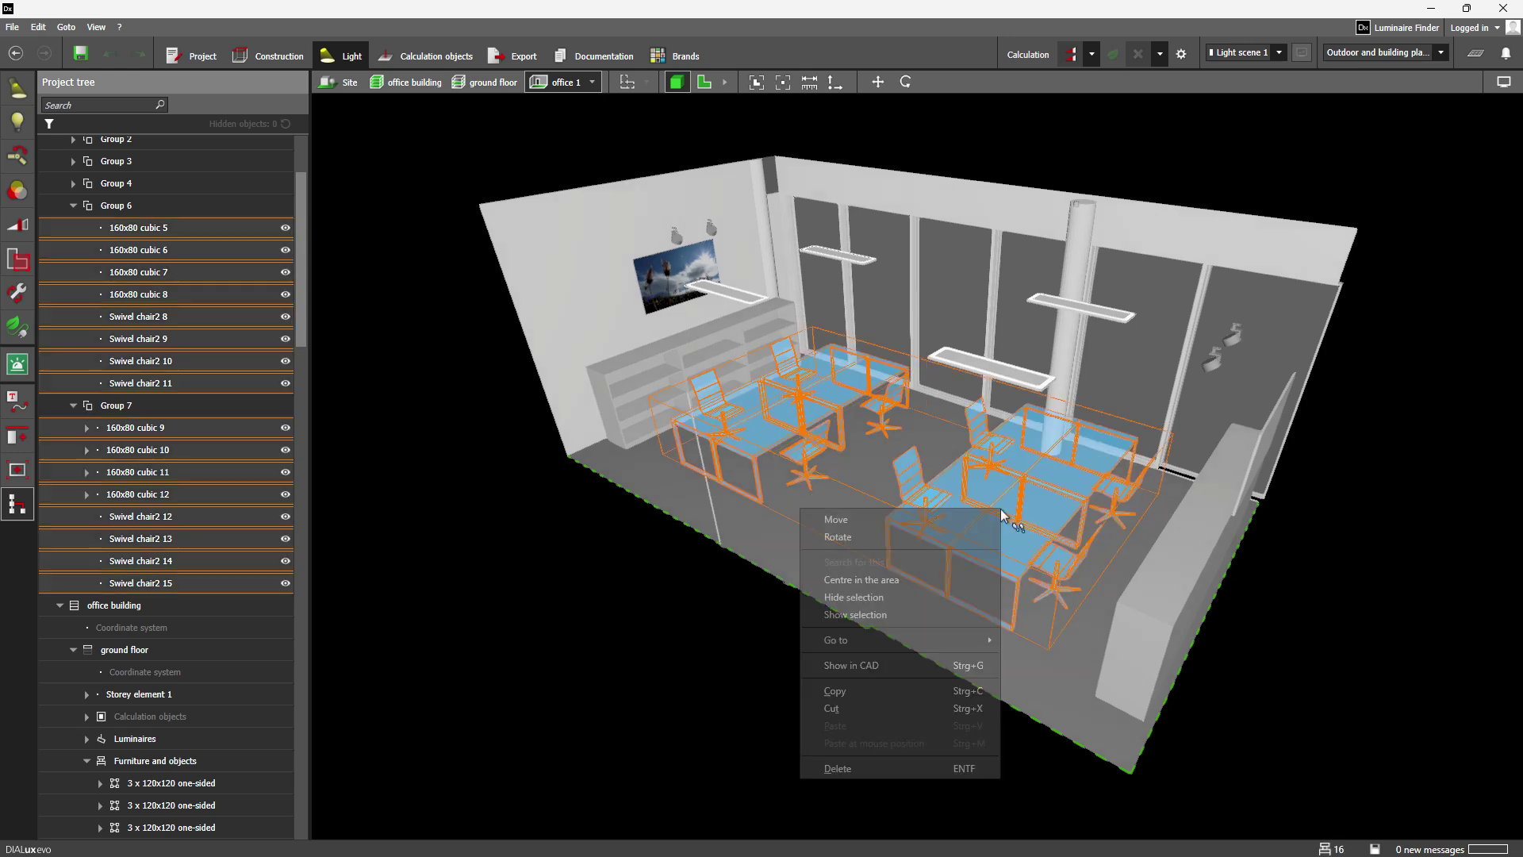
click(925, 600)
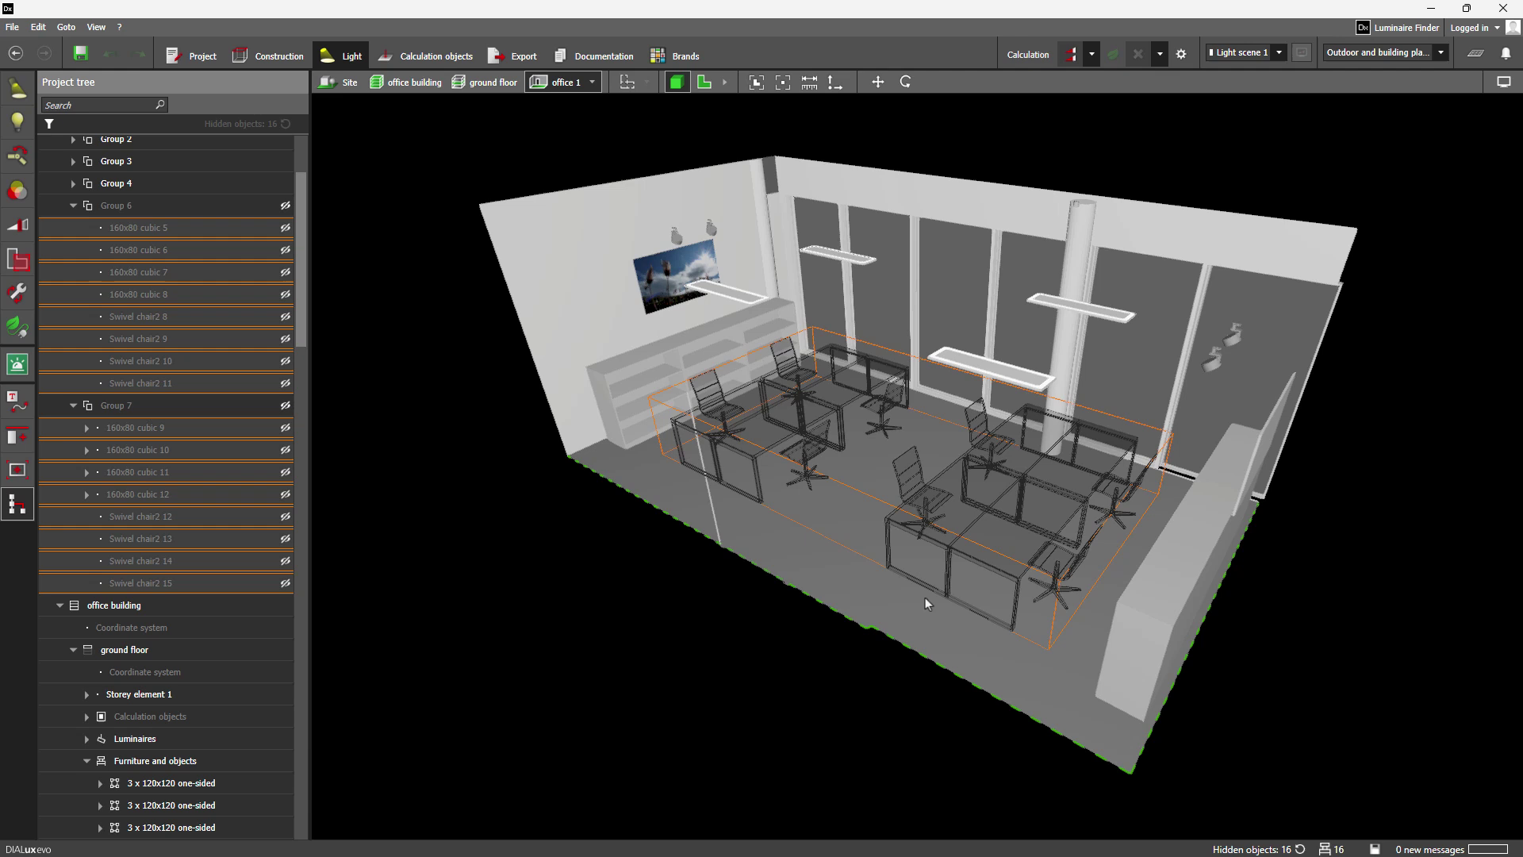
Run the lighting calculation for office 1 only
click(1181, 54)
click(955, 111)
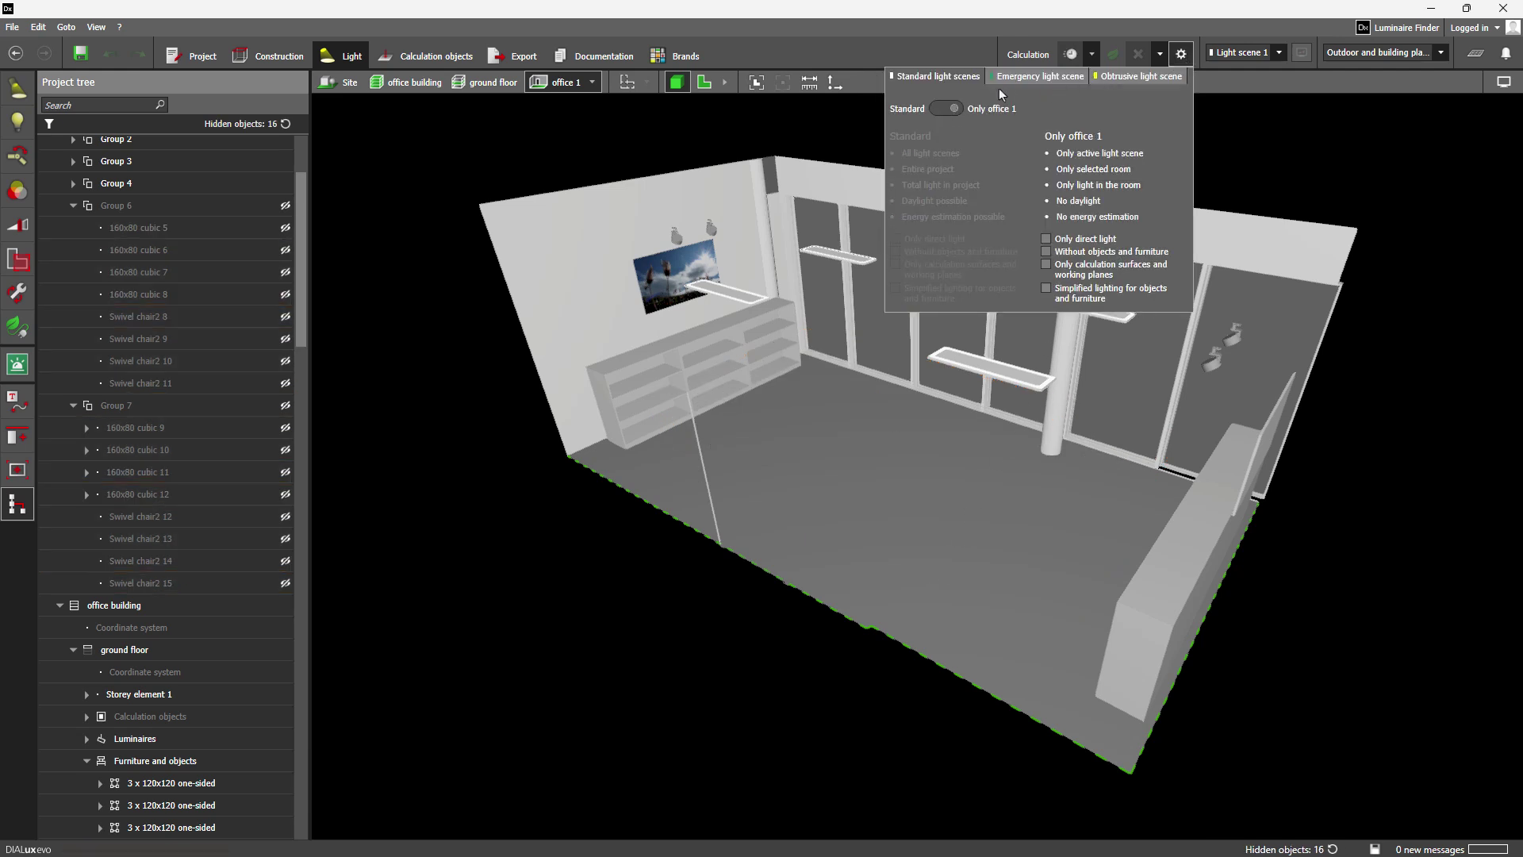
click(1070, 54)
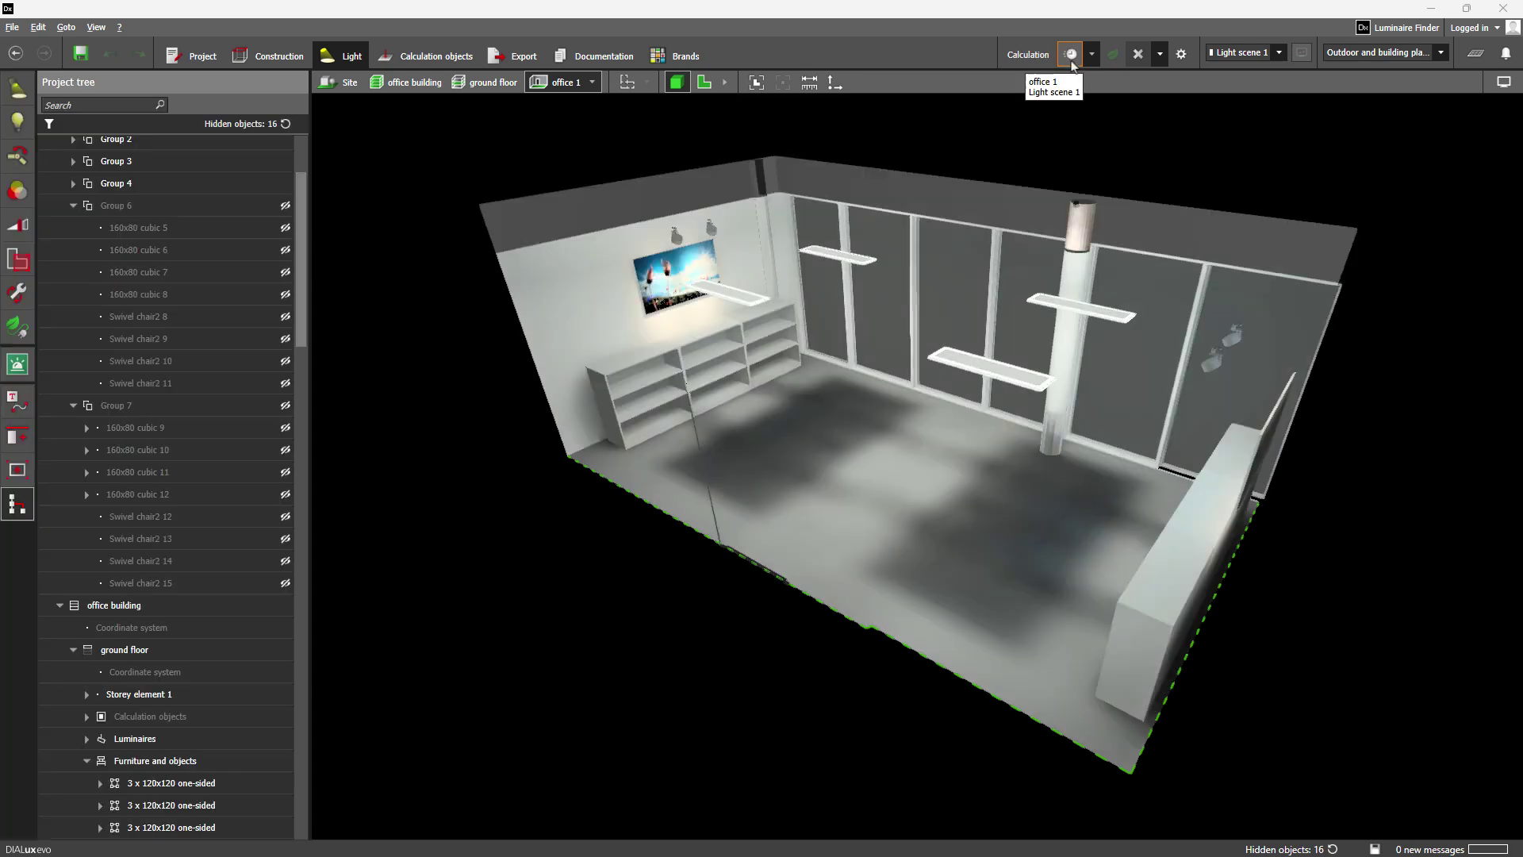
Show Groups 6 and 7 again, select the six-luminaire arrangement, and open IFC export settings
click(285, 206)
click(285, 405)
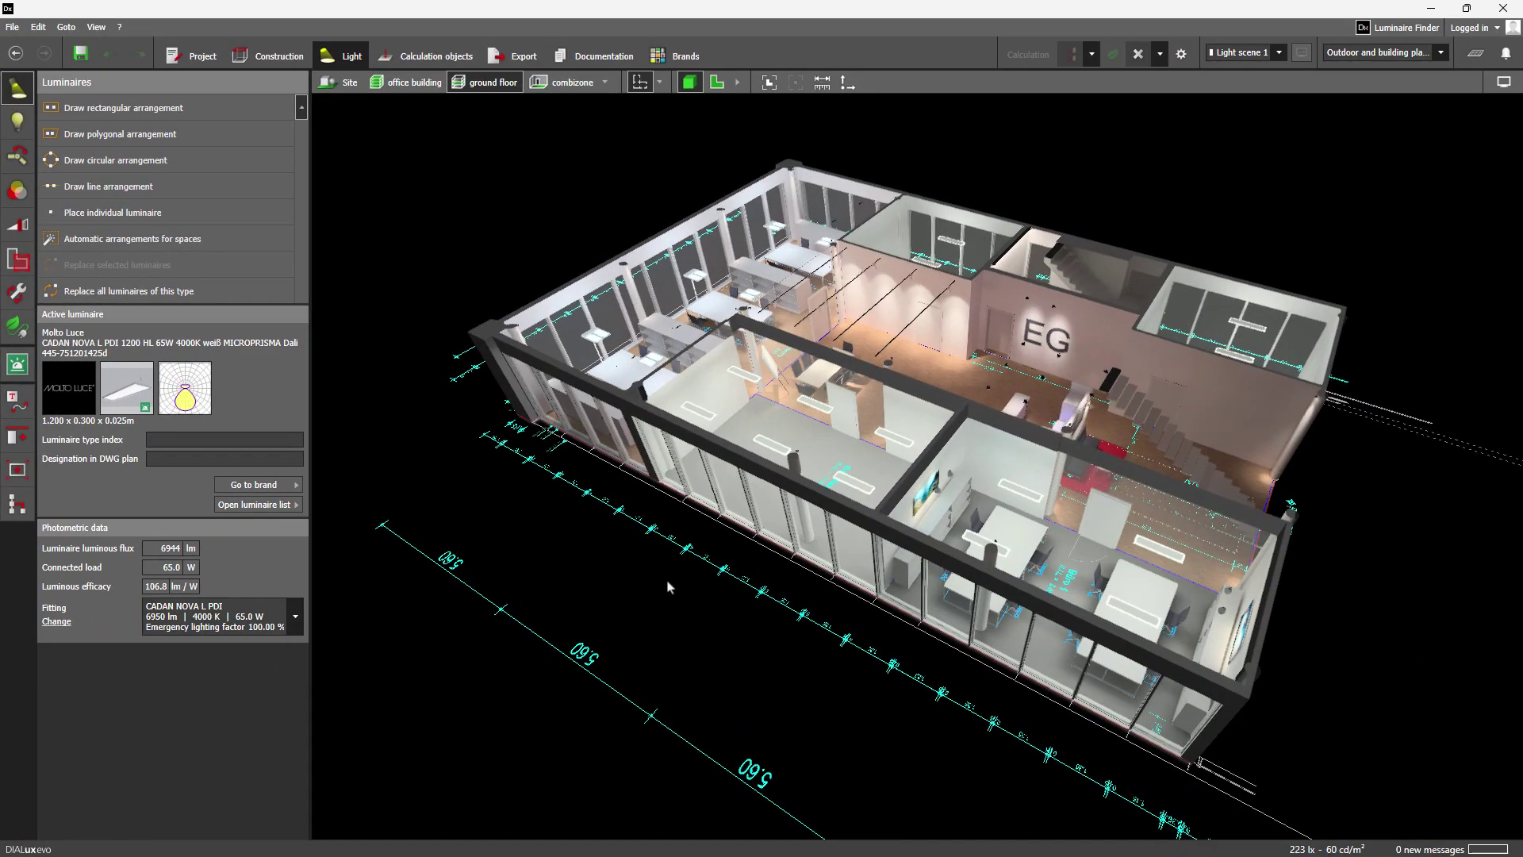
click(774, 453)
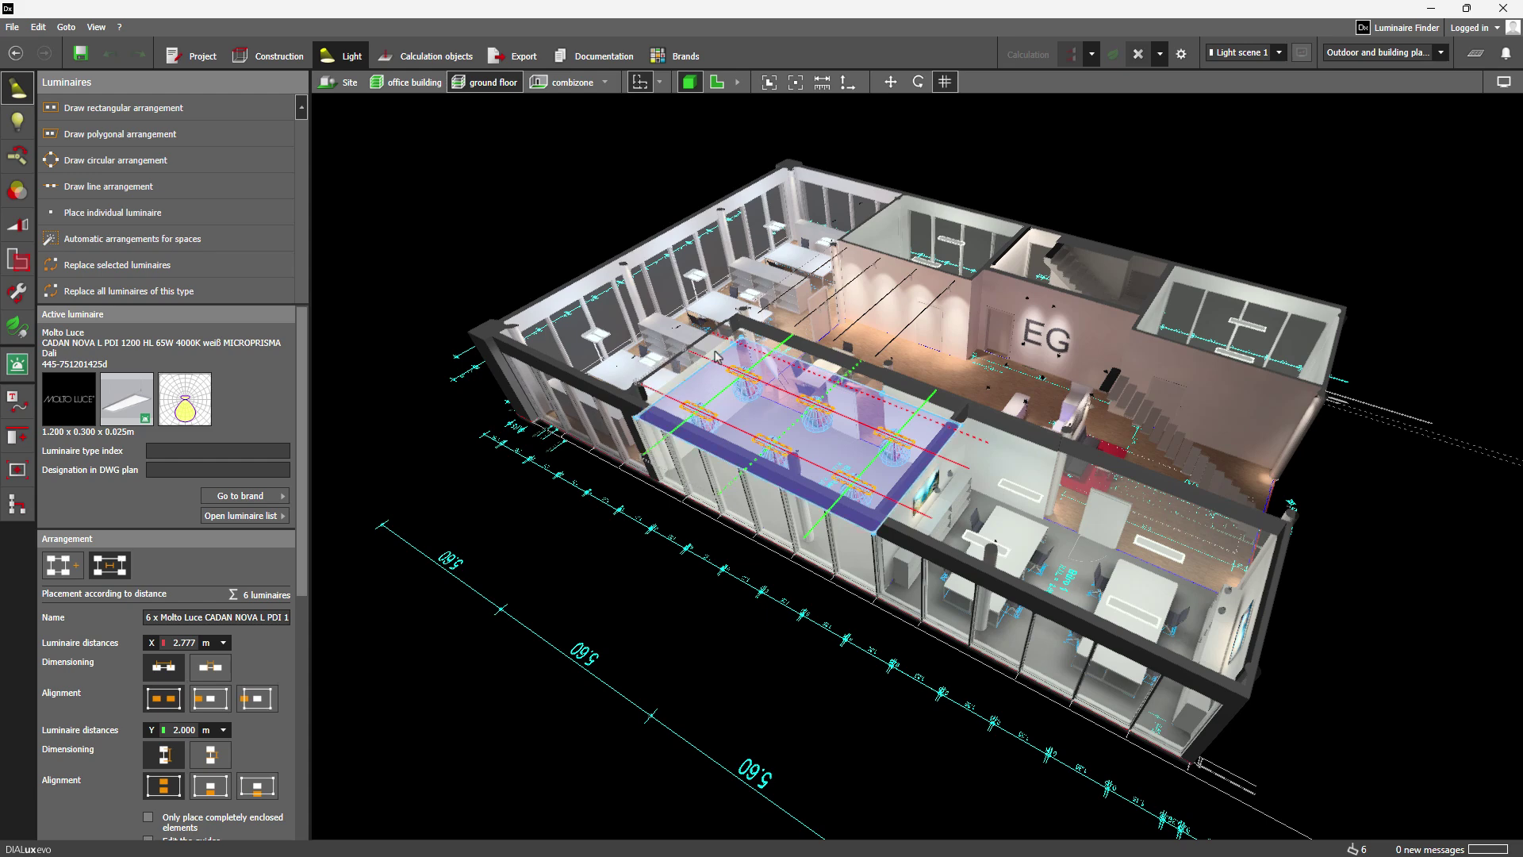
click(536, 57)
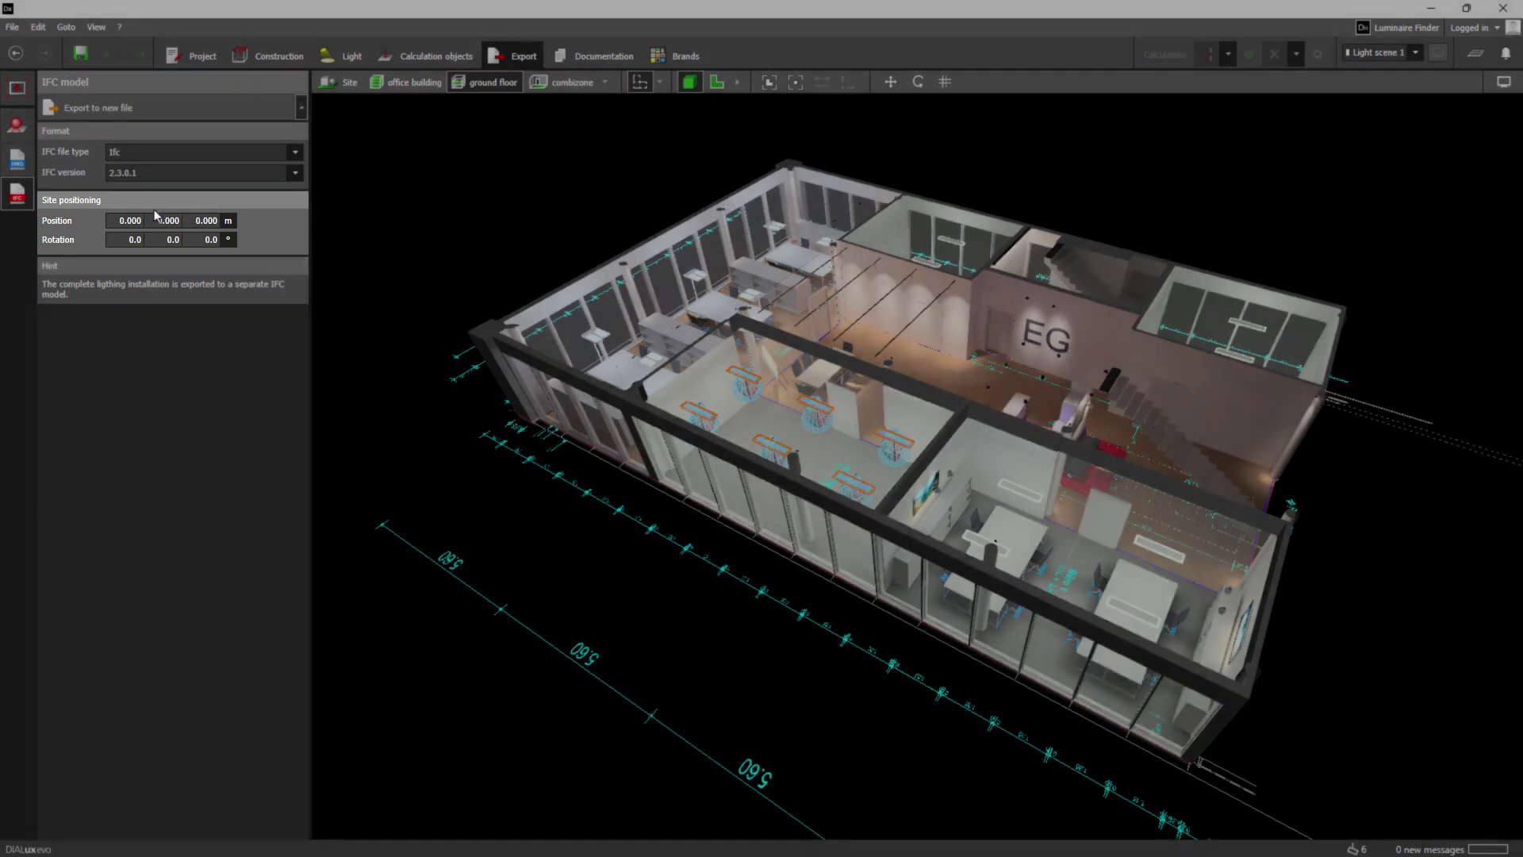
Set site position X 50 and Y 50, then export 6_1_office building_01_LumContext.ifc
click(135, 220)
text(50)
key(Tab)
text(50)
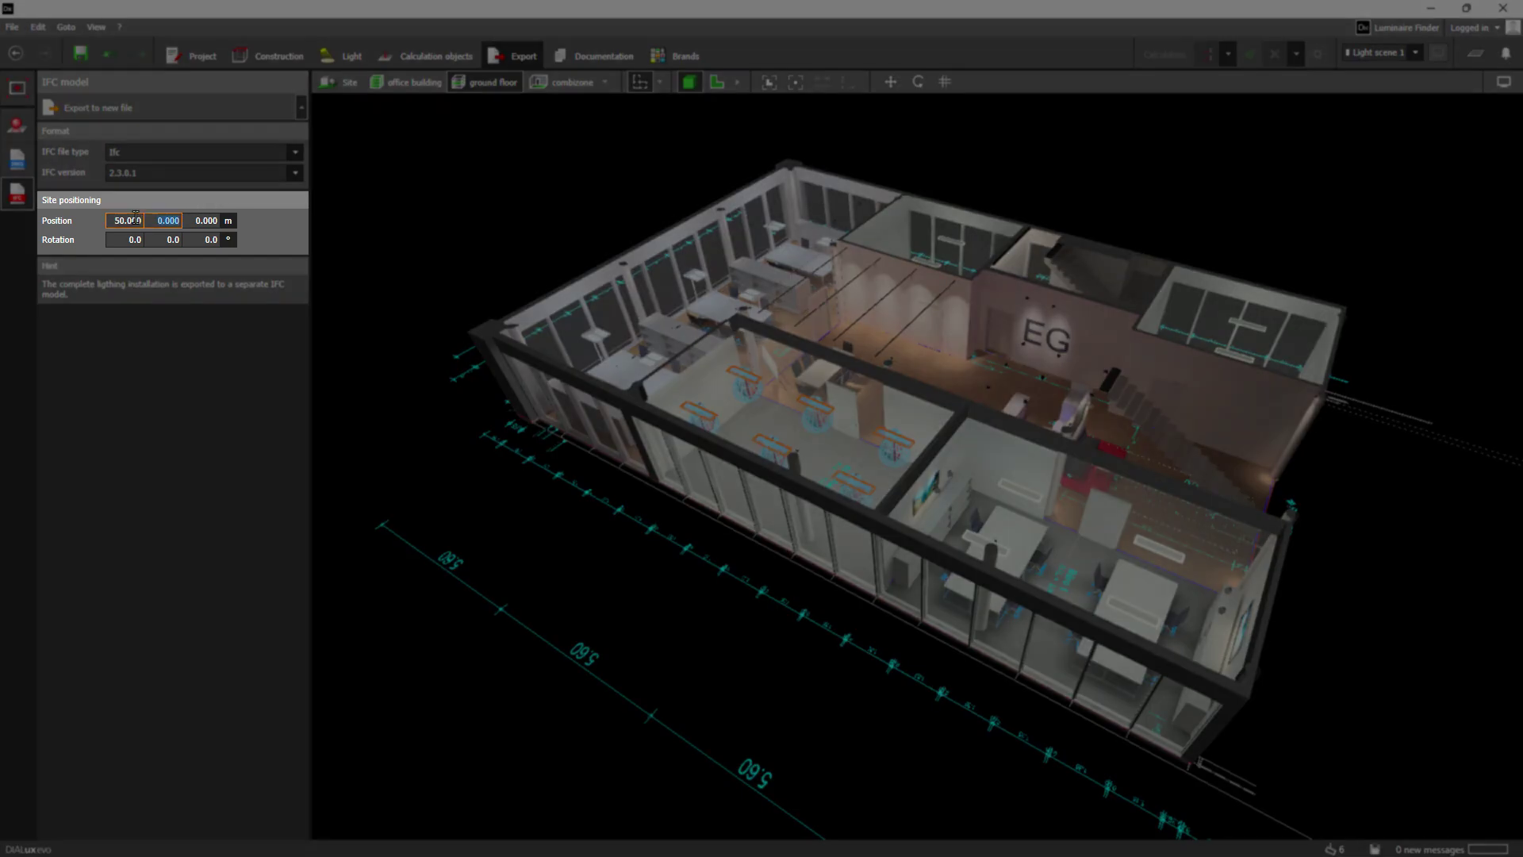
key(Tab)
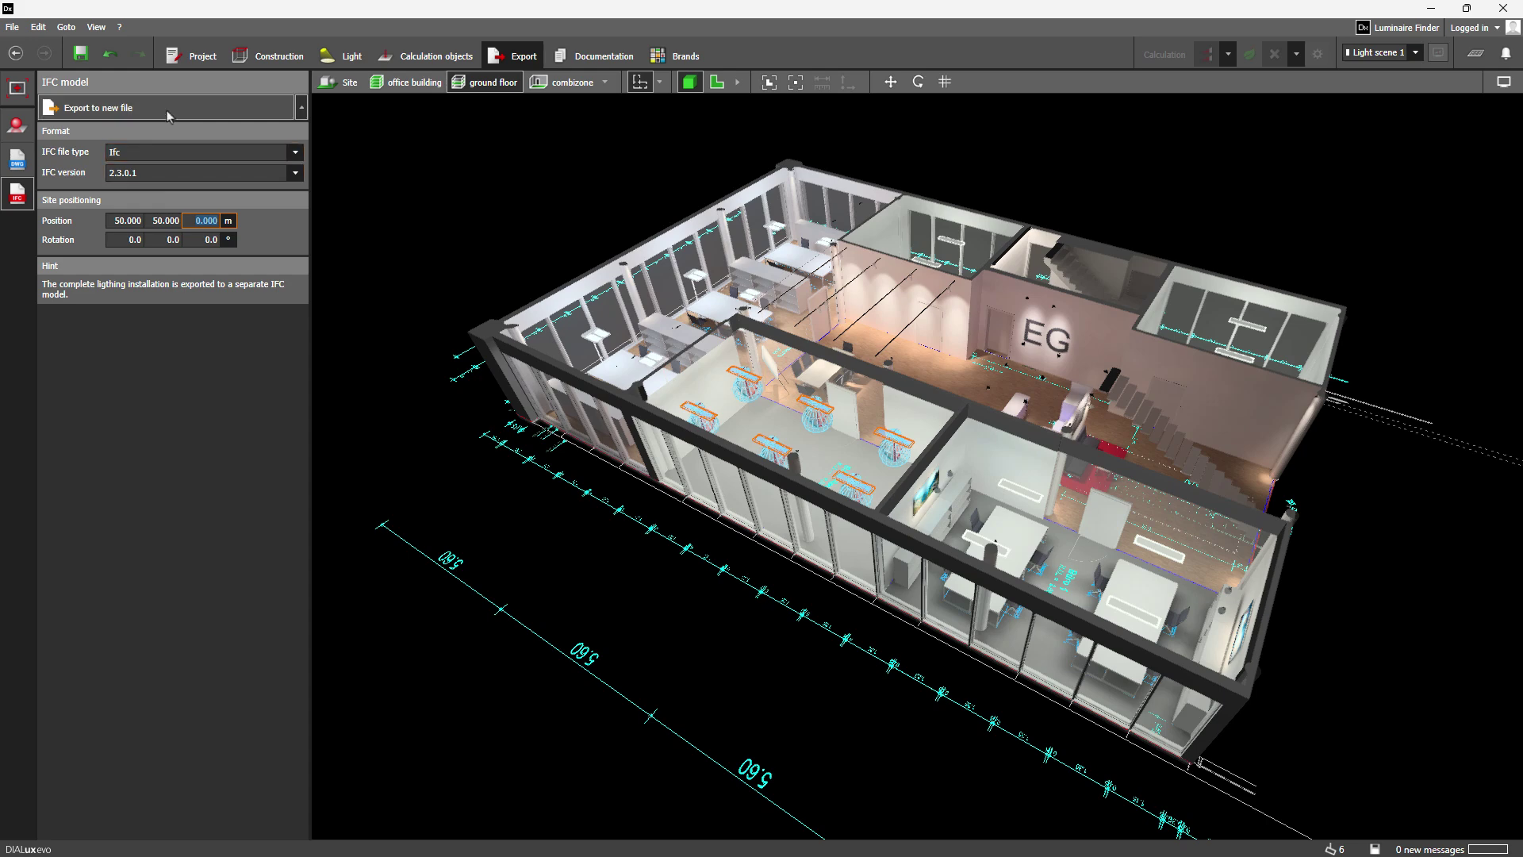
click(168, 111)
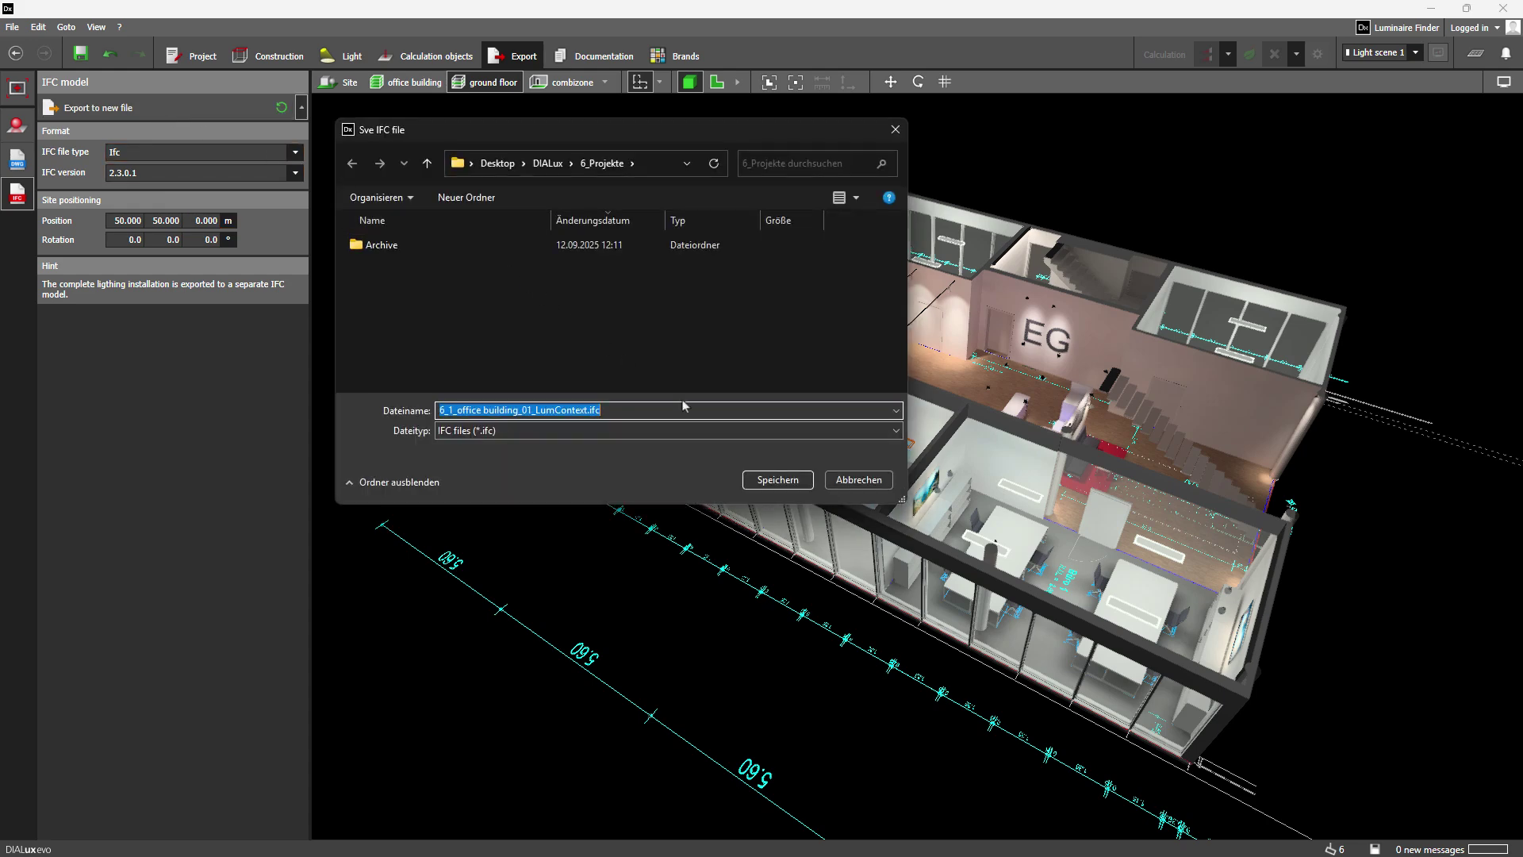
click(778, 480)
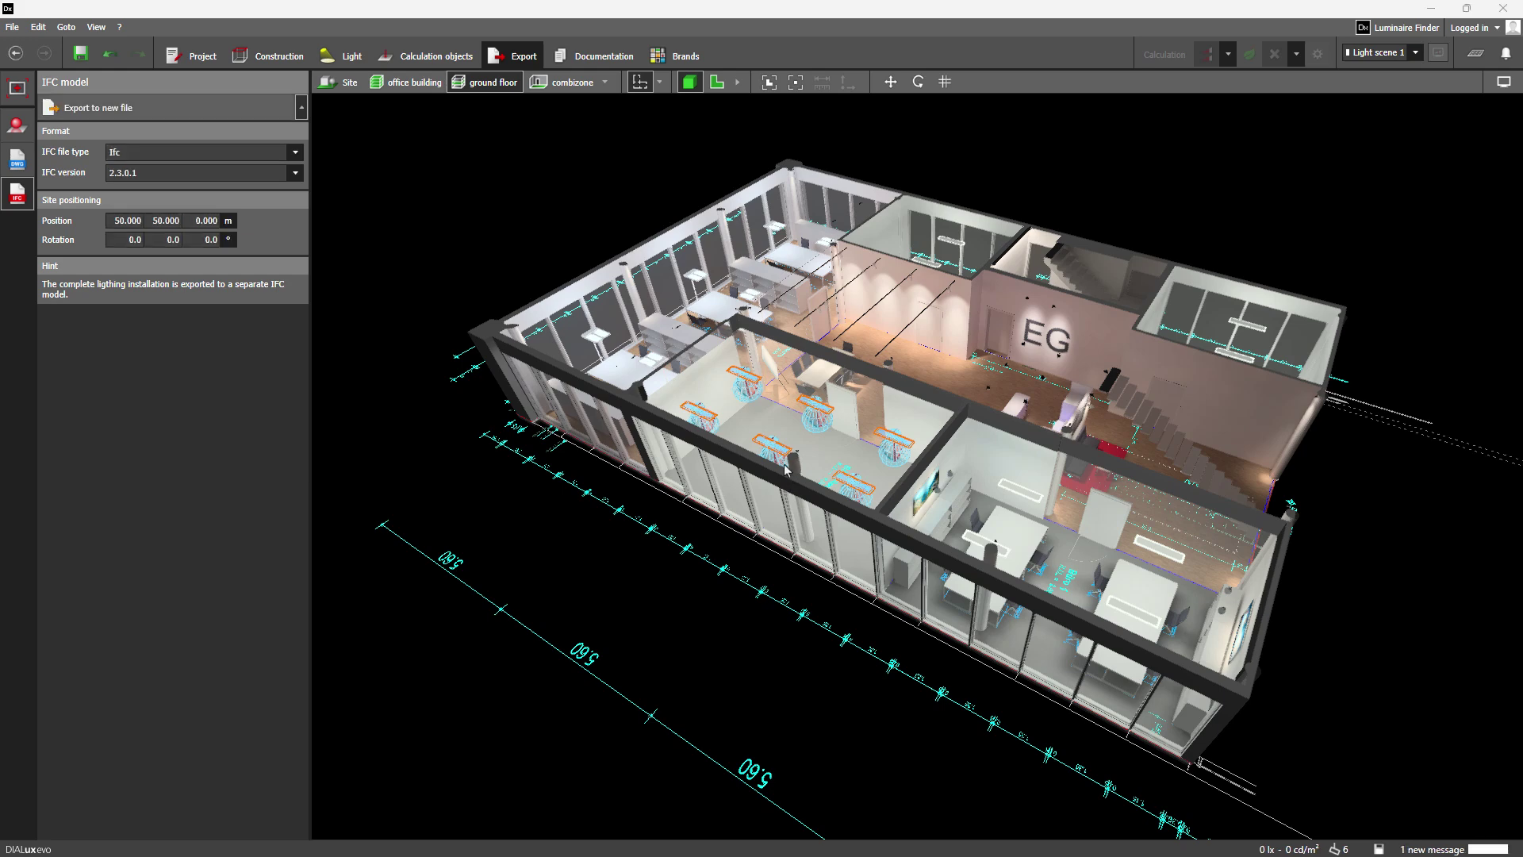
Display the Luminaire layout plan as a table sheet in Documentation and enlarge the preview
click(600, 57)
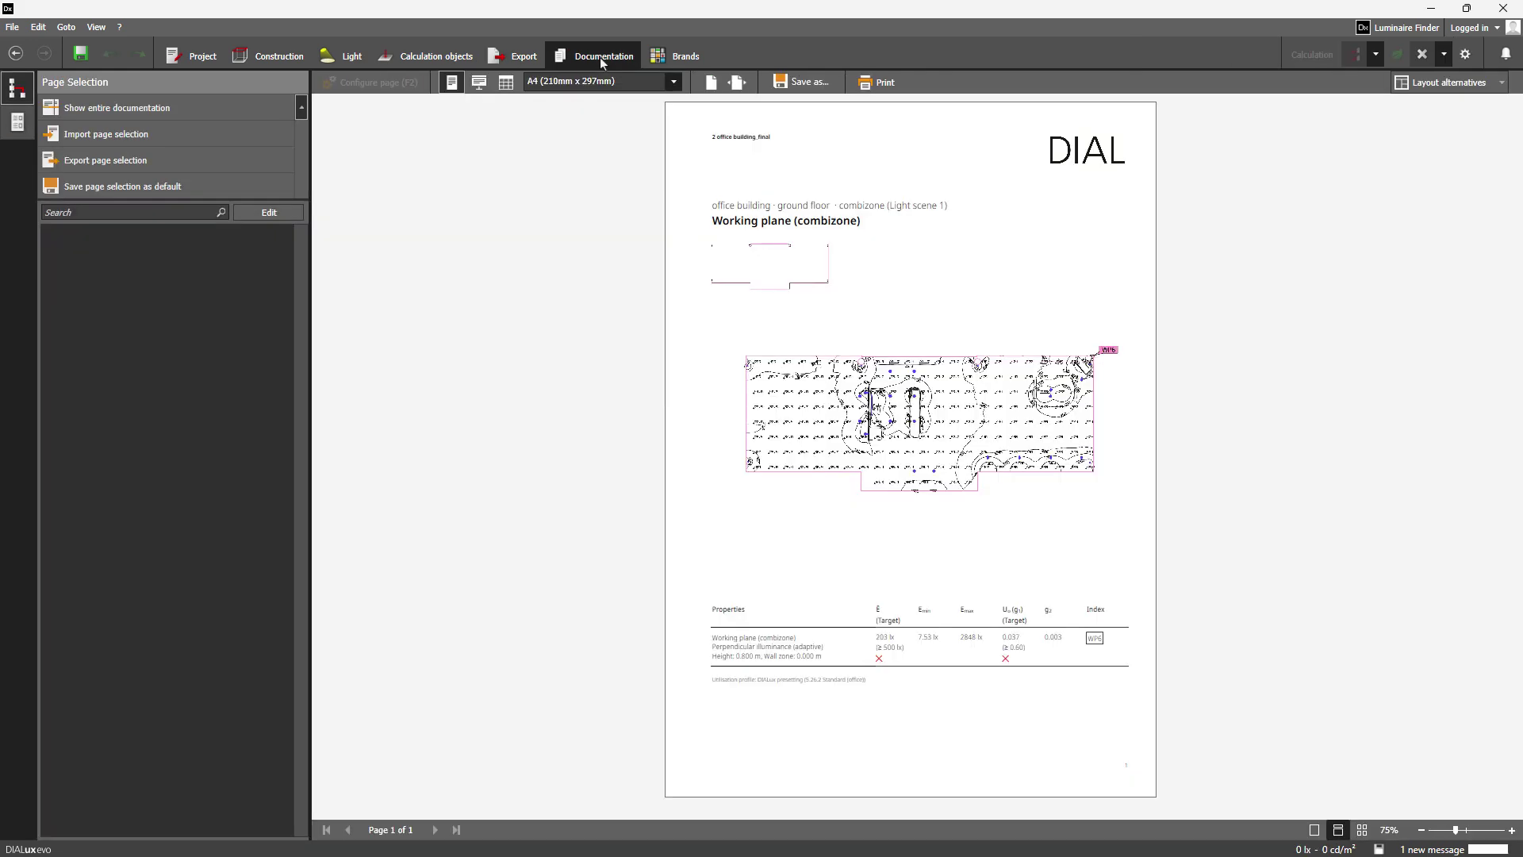
click(506, 82)
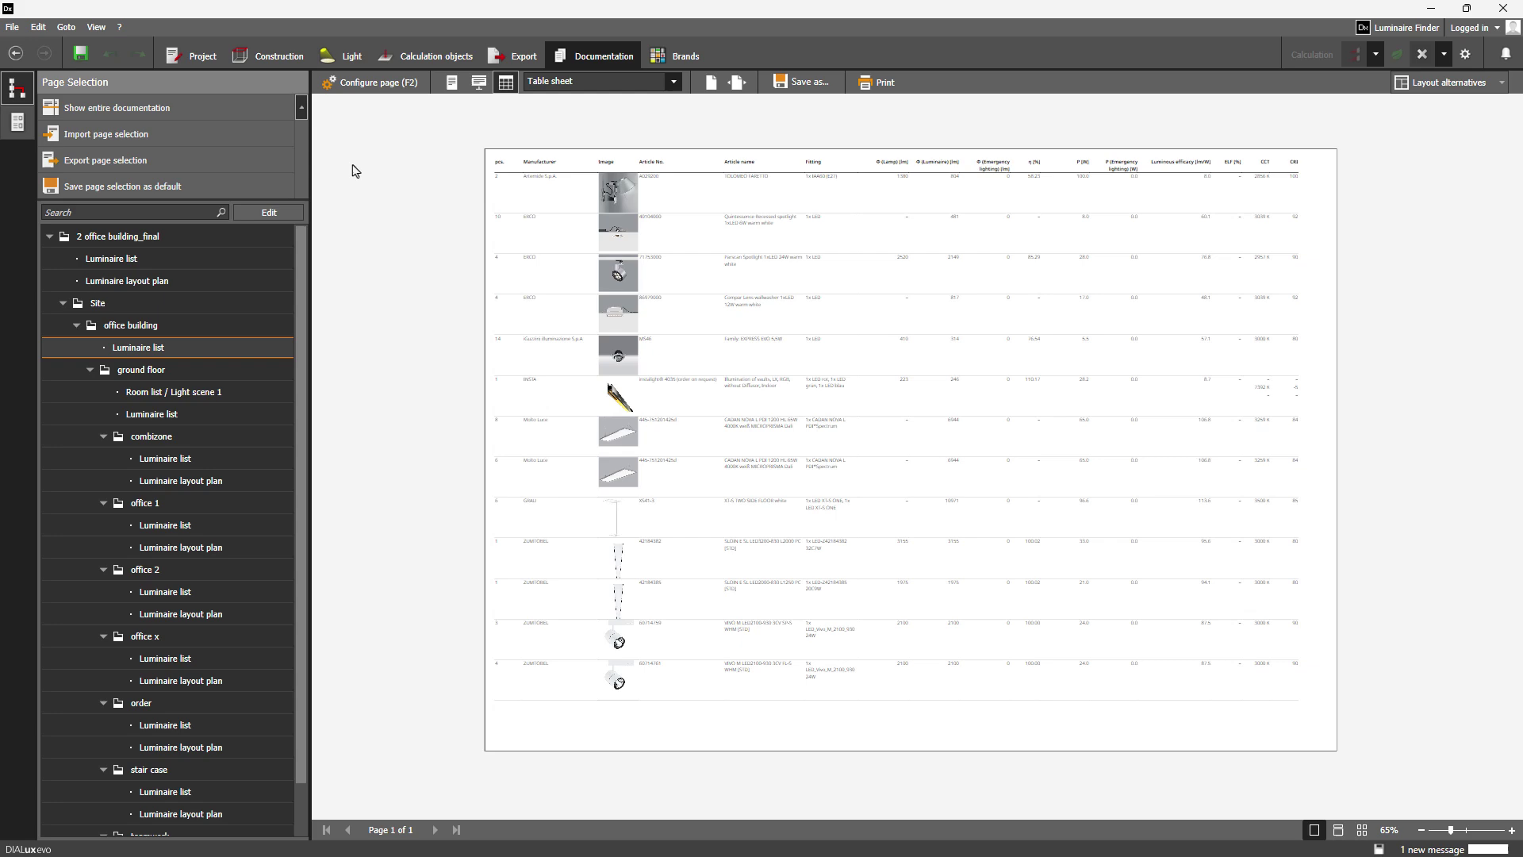
click(135, 282)
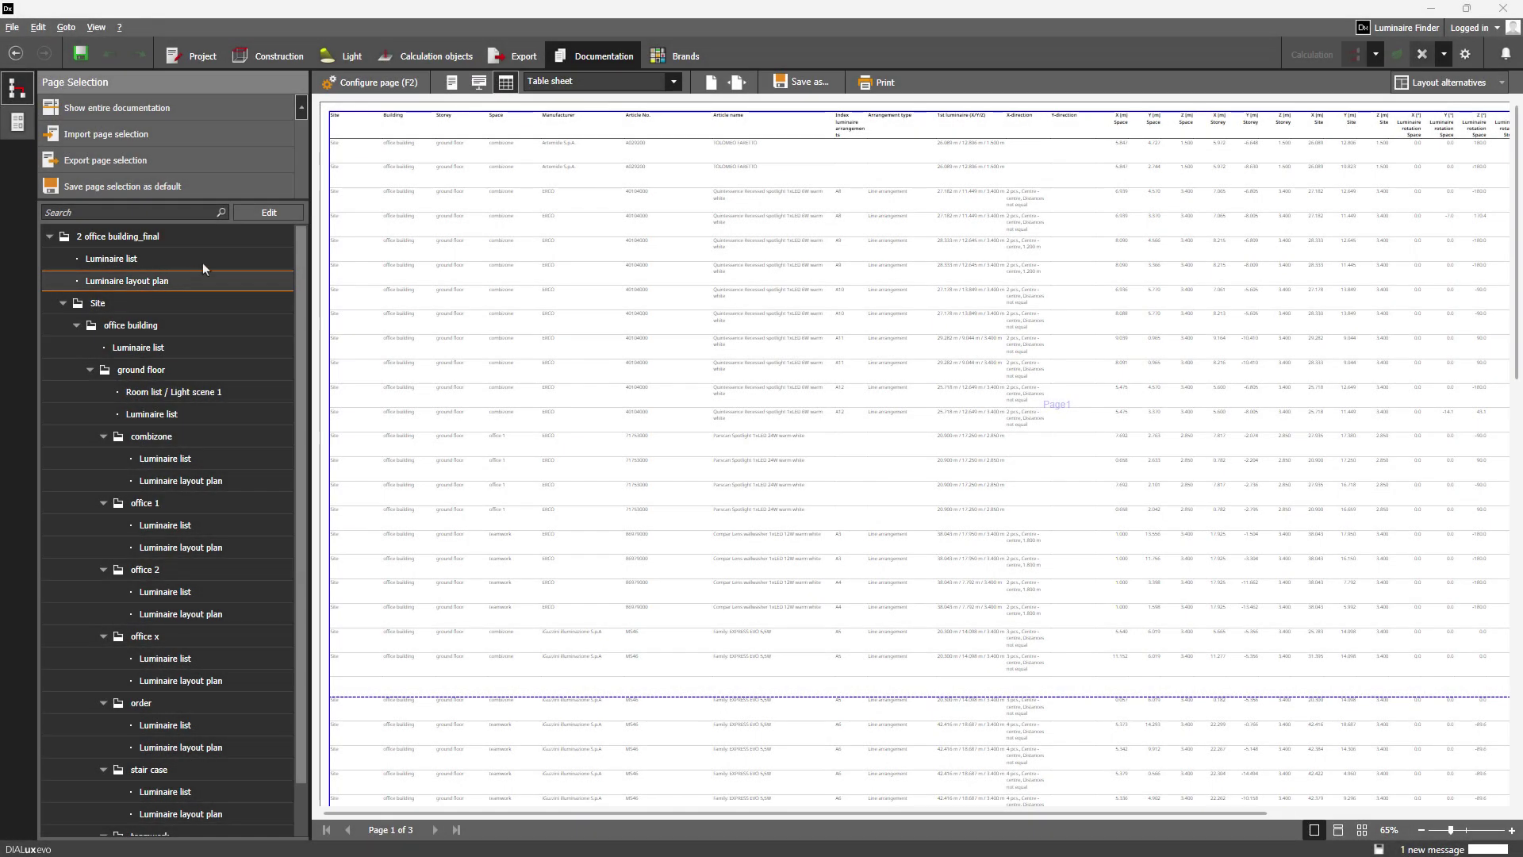
click(809, 84)
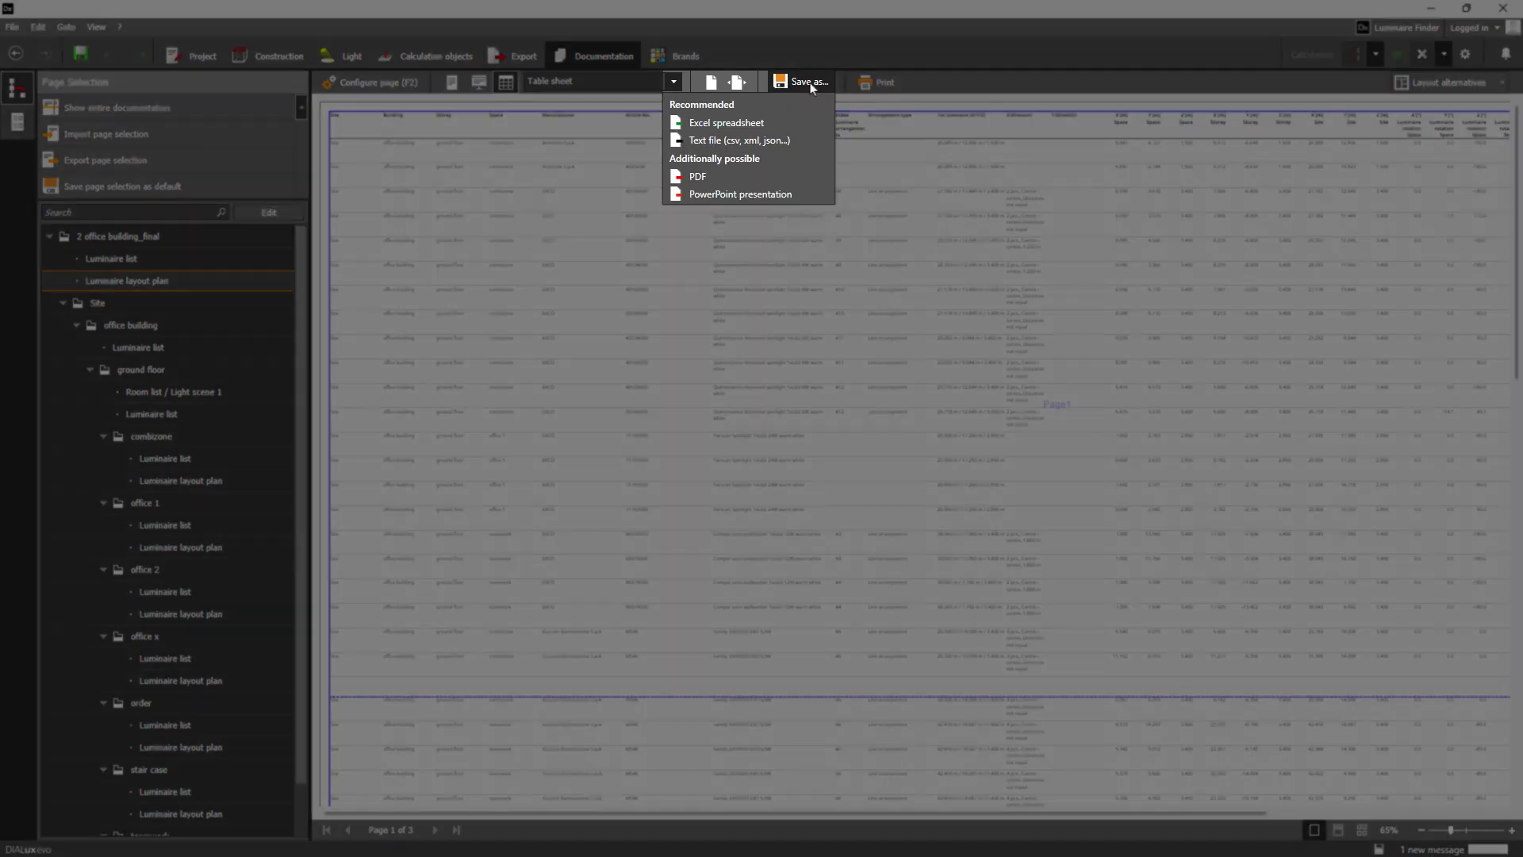
click(811, 83)
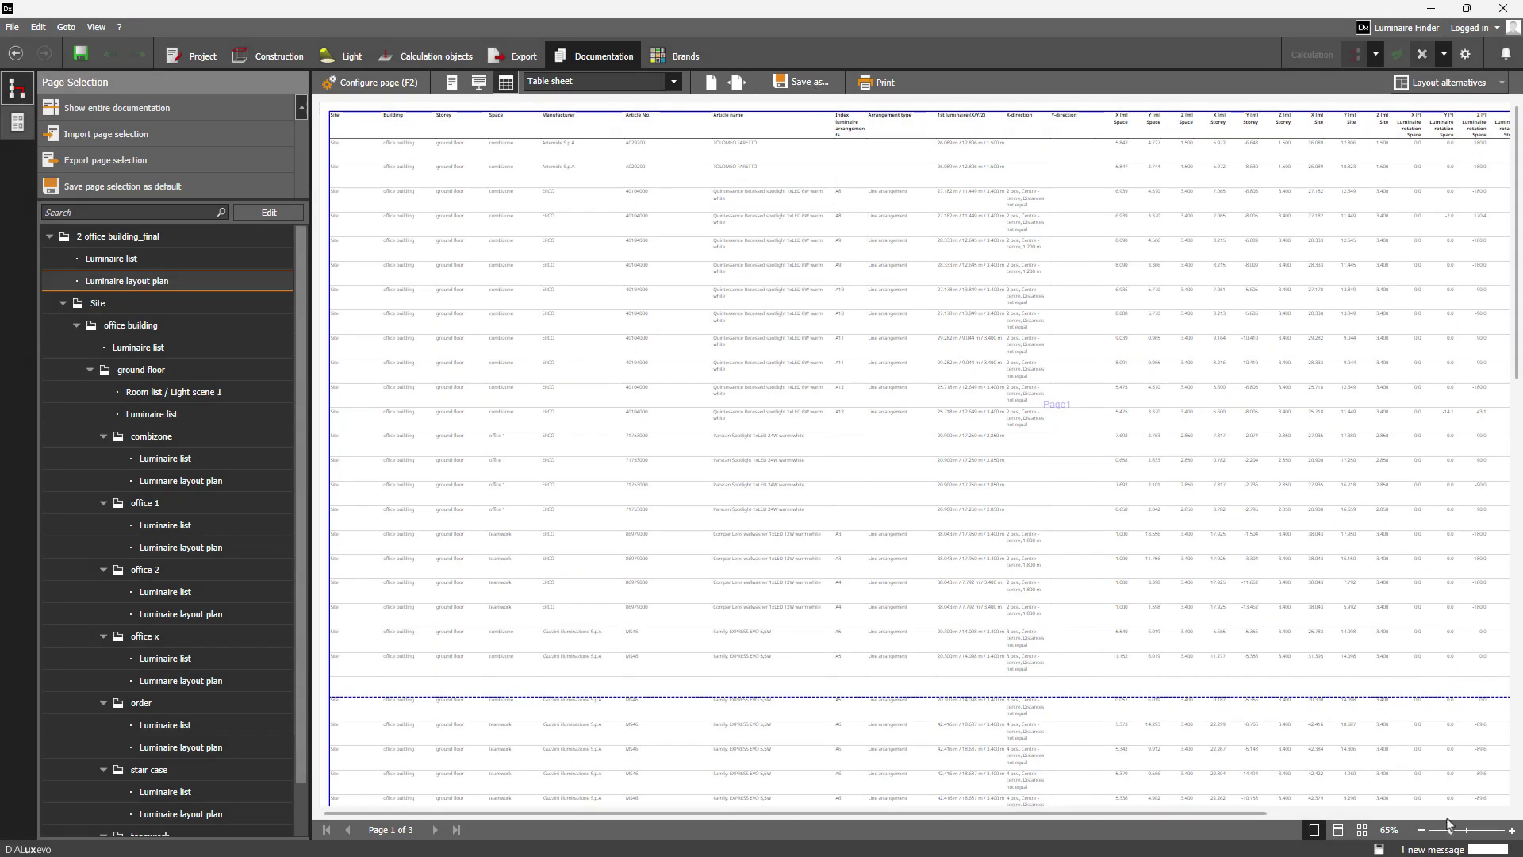
drag(1451, 830, 1491, 831)
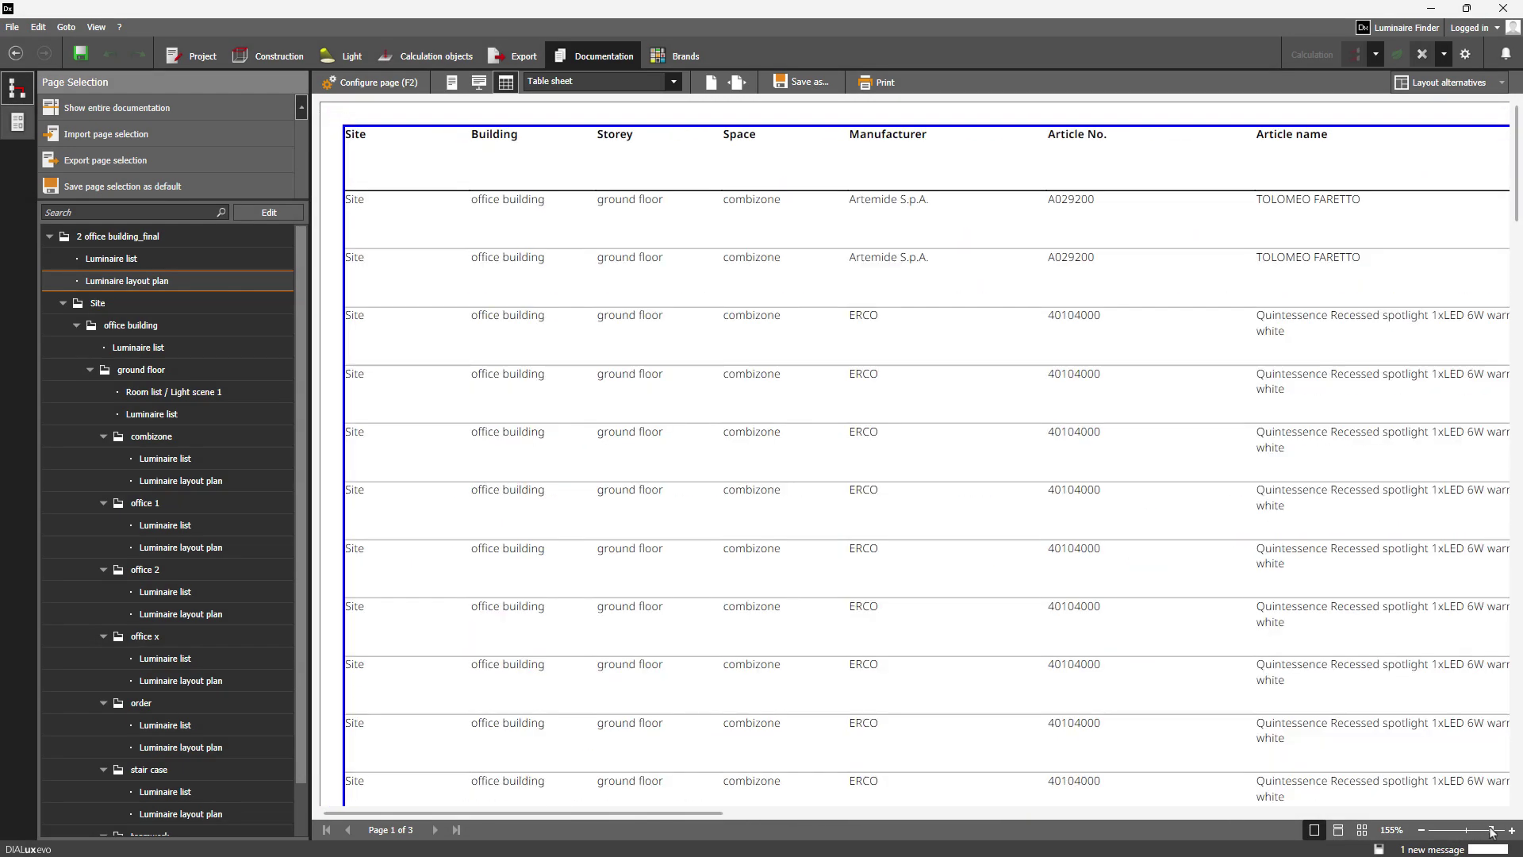